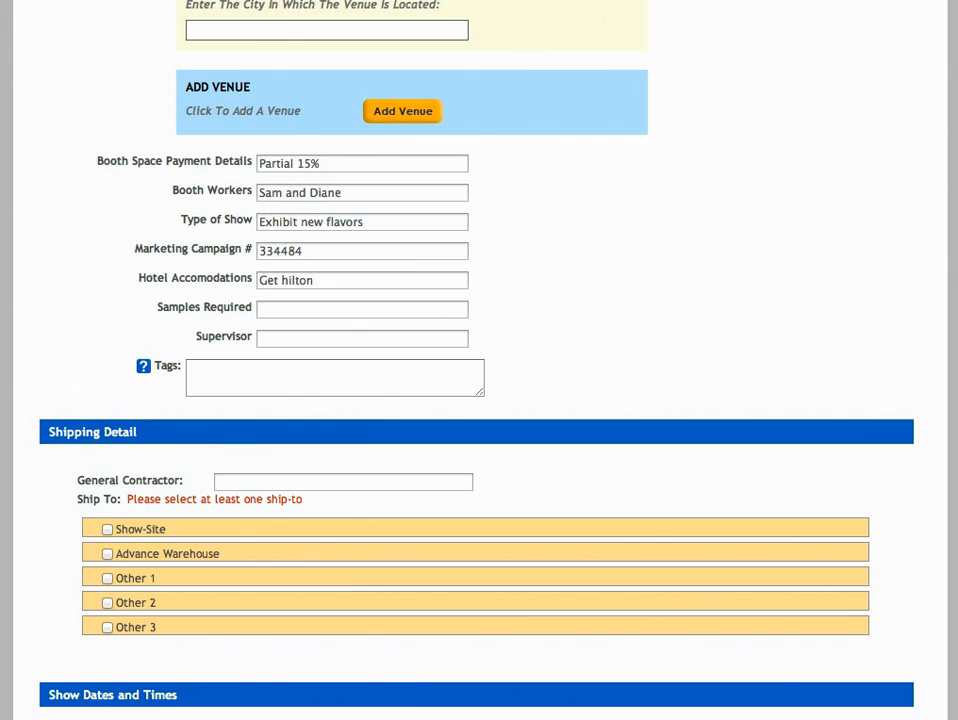
Fill in "Yes - World series" for required samples, the supervisor's name, and the tags "Vegas Show 2012, World"
{"action": "type", "text": "- World series"}
{"action": "key", "text": "Tab"}
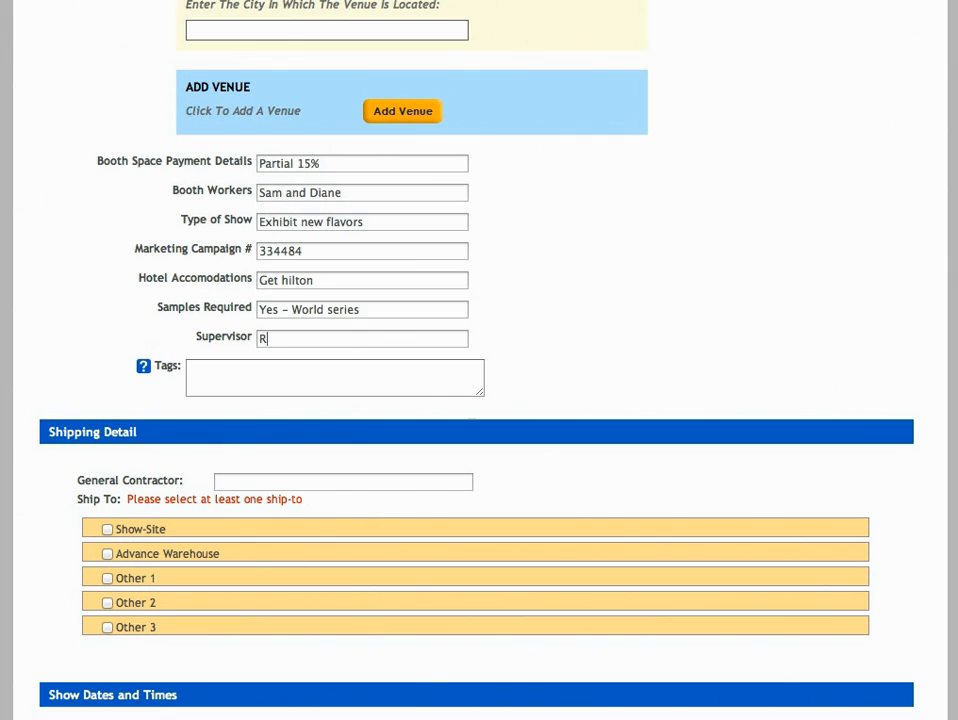
{"action": "type", "text": "Vegas Show 2012, World"}
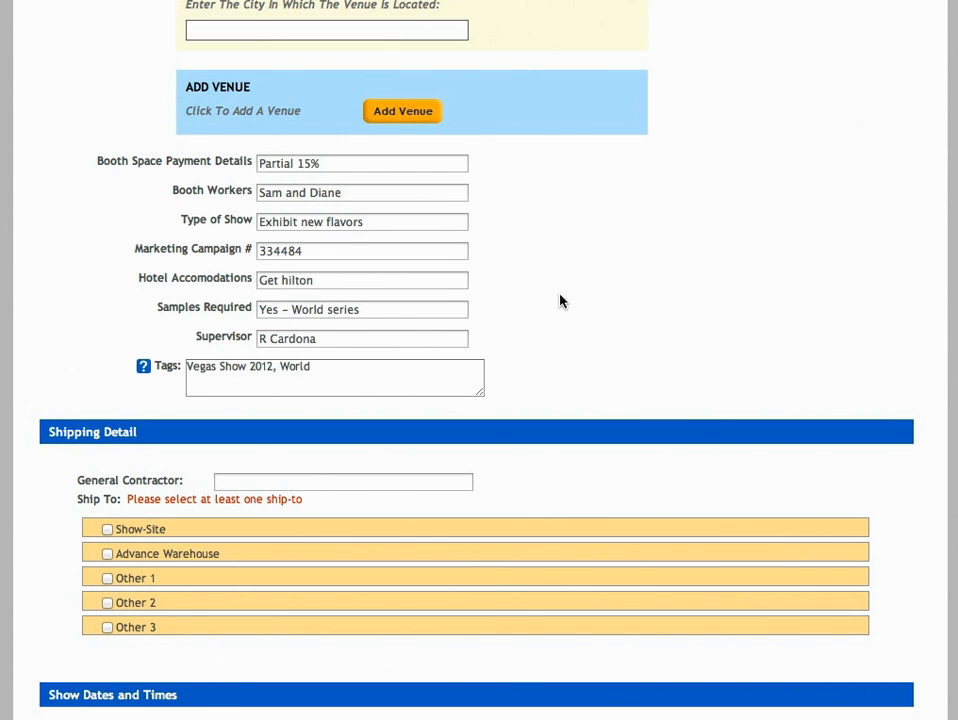
Select Show-Site as the ship-to destination in the shipping details
{"action": "scroll", "coordinate": [763, 346], "scroll_direction": "down", "scroll_amount": 5}
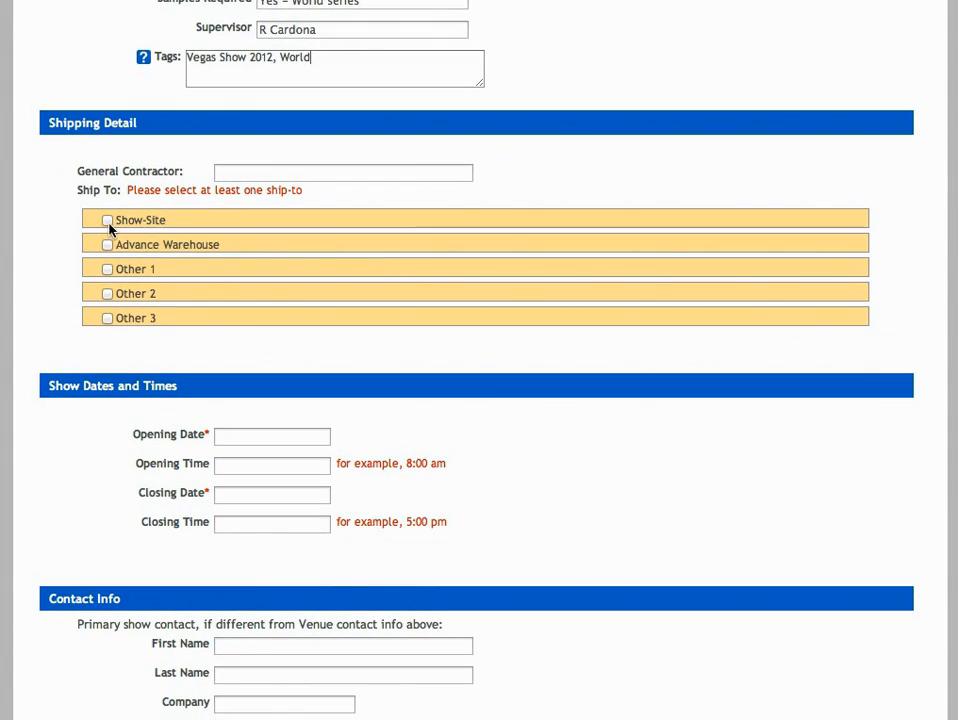
{"action": "left_click", "coordinate": [107, 221]}
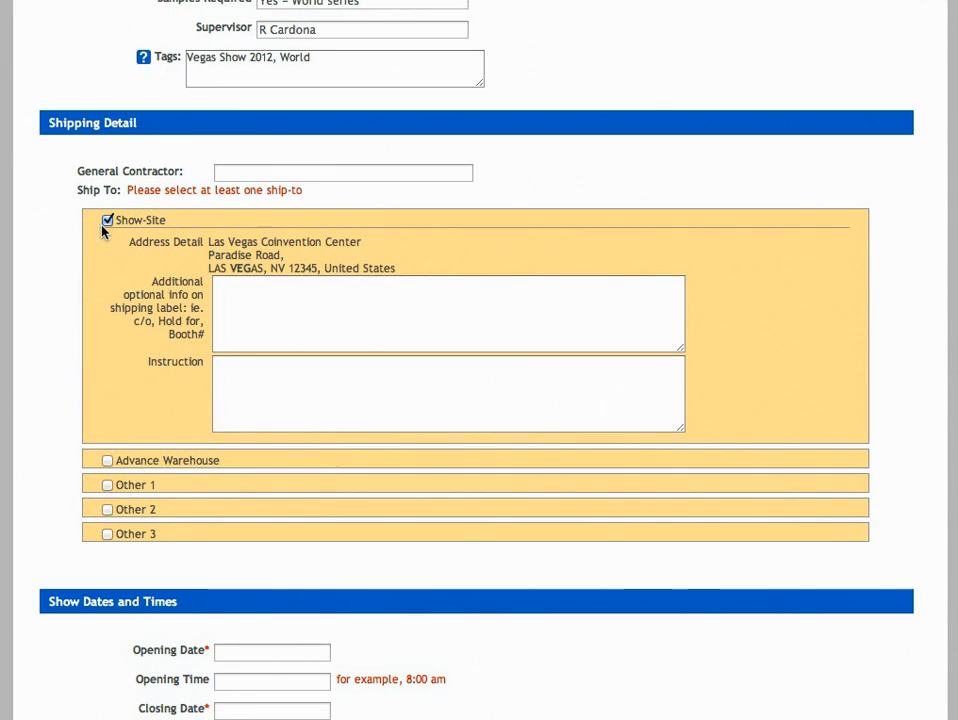
Set the show's opening date to 02/08/2013 and its closing date to 02/11/2013
{"action": "scroll", "coordinate": [253, 301], "scroll_direction": "down", "scroll_amount": 5}
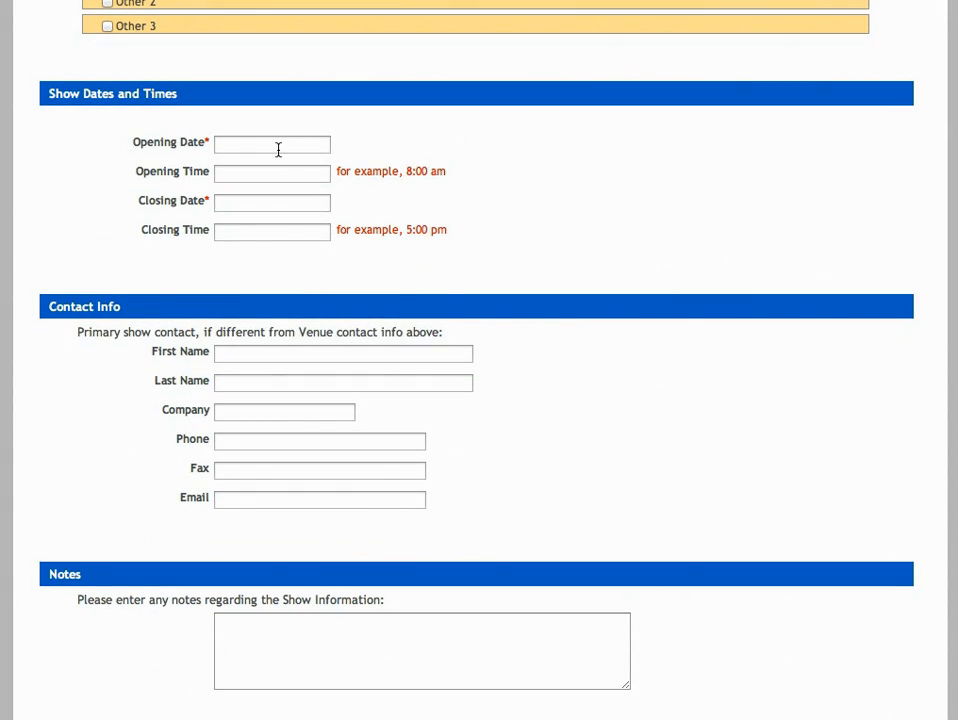
{"action": "left_click", "coordinate": [272, 146]}
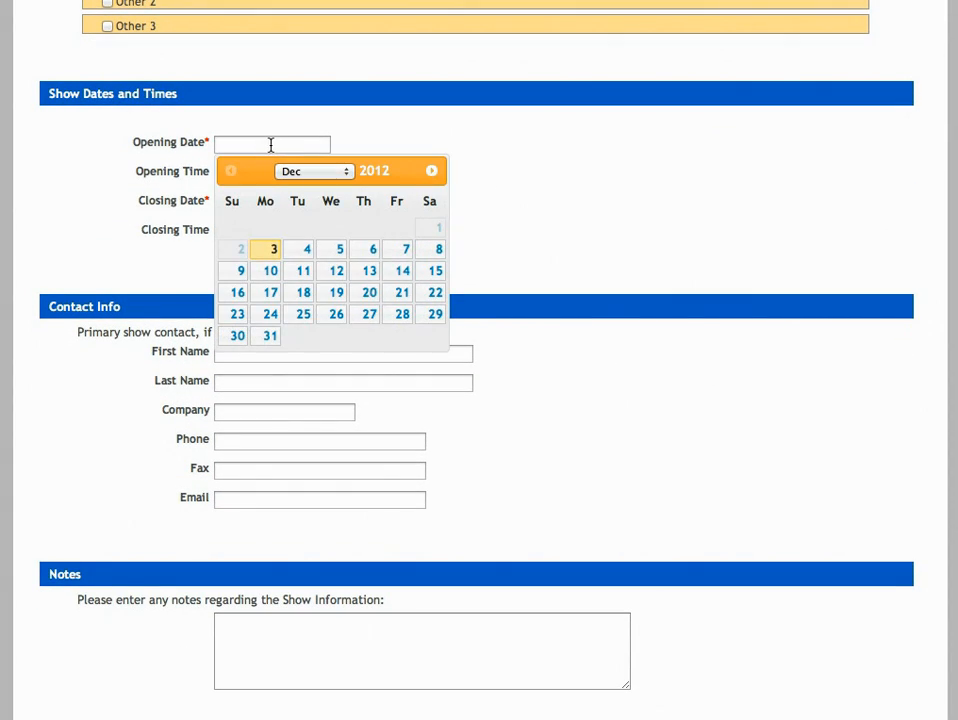
{"action": "left_click", "coordinate": [432, 172]}
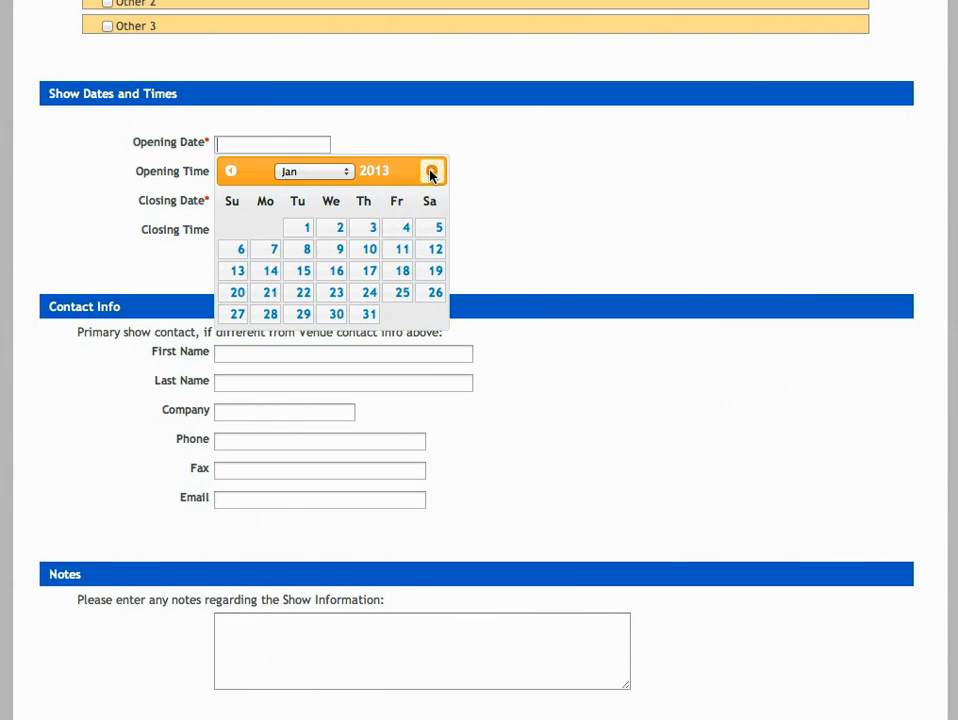
{"action": "left_click", "coordinate": [432, 172]}
{"action": "left_click", "coordinate": [403, 252]}
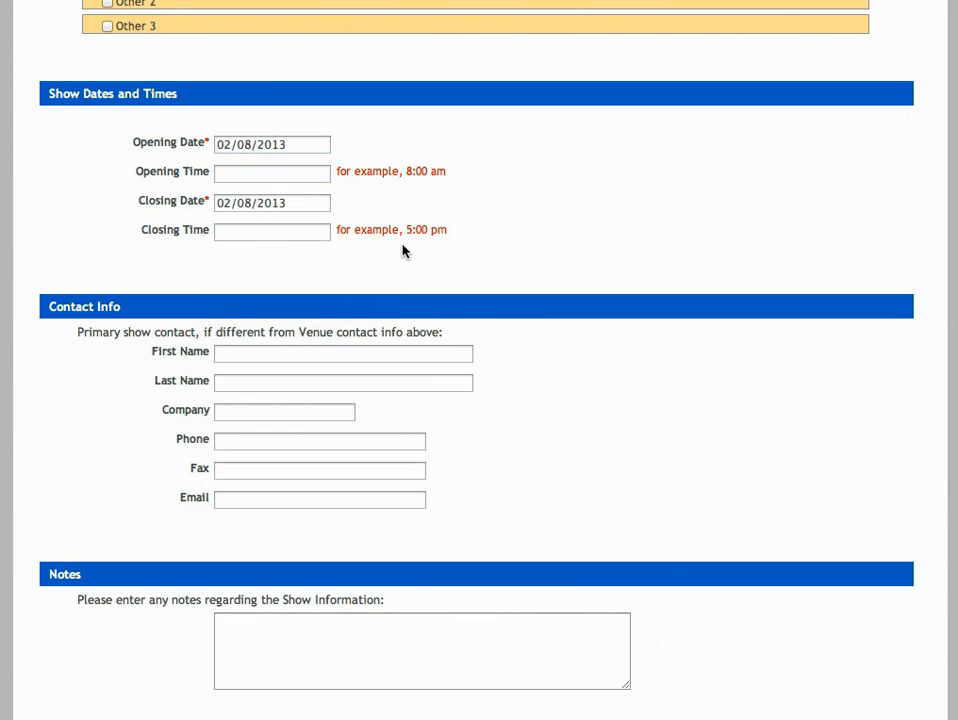
{"action": "left_click", "coordinate": [303, 203]}
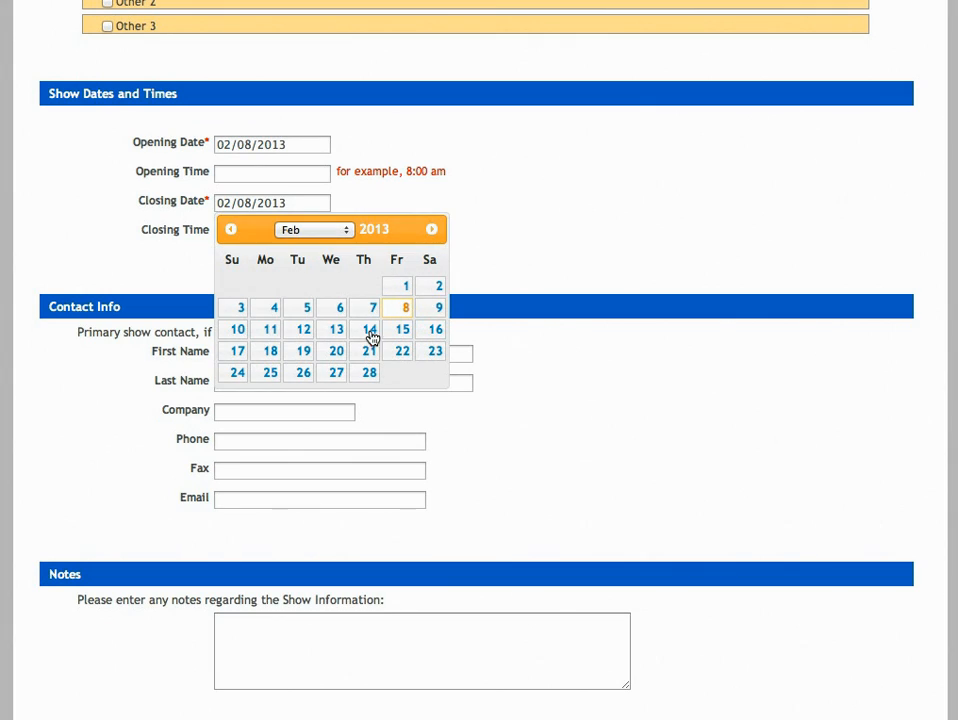
{"action": "left_click", "coordinate": [267, 333]}
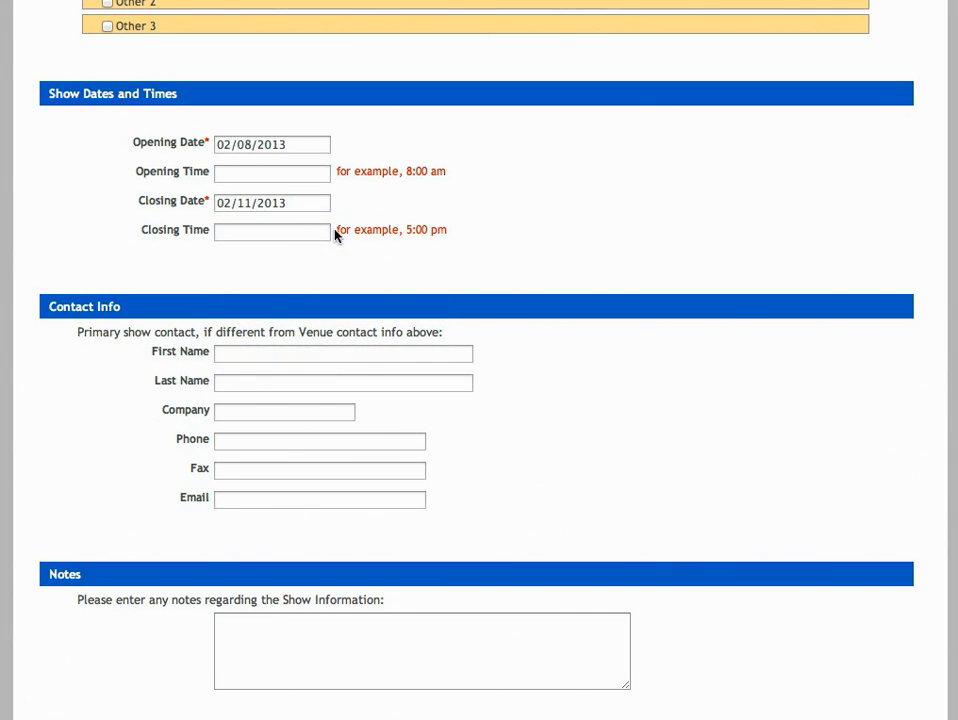
Set the show's opening time to 8:00 am and its closing time to 11:30 AM
{"action": "left_click", "coordinate": [292, 174]}
{"action": "type", "text": "8:00 am"}
{"action": "key", "text": "Tab"}
{"action": "key", "text": "Tab"}
{"action": "type", "text": "11"}
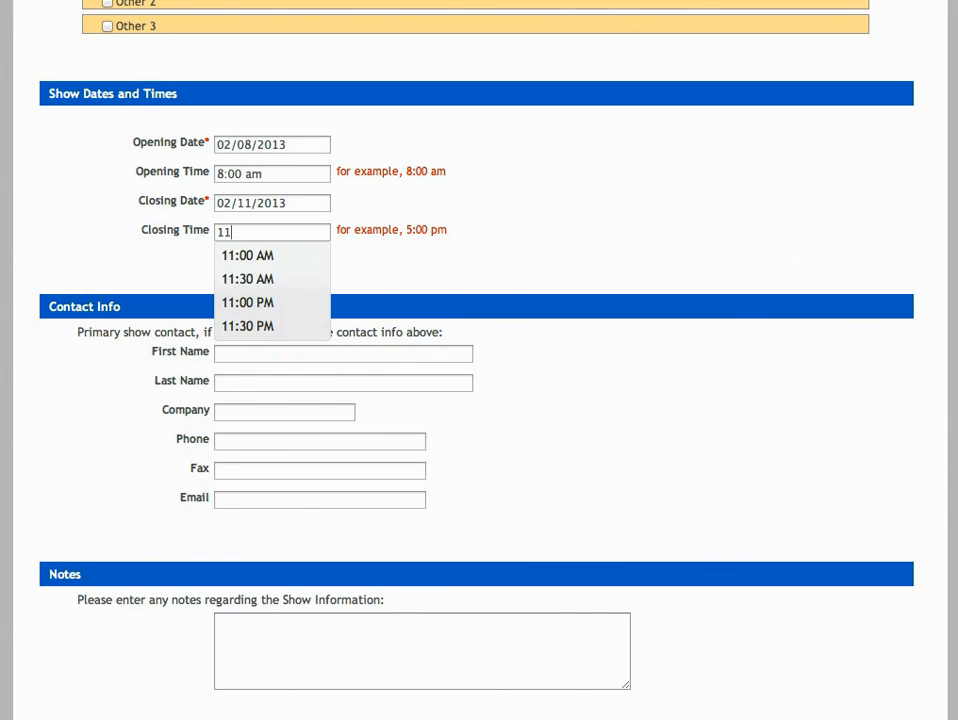
{"action": "key", "text": "Down"}
{"action": "key", "text": "Down"}
{"action": "key", "text": "Return"}
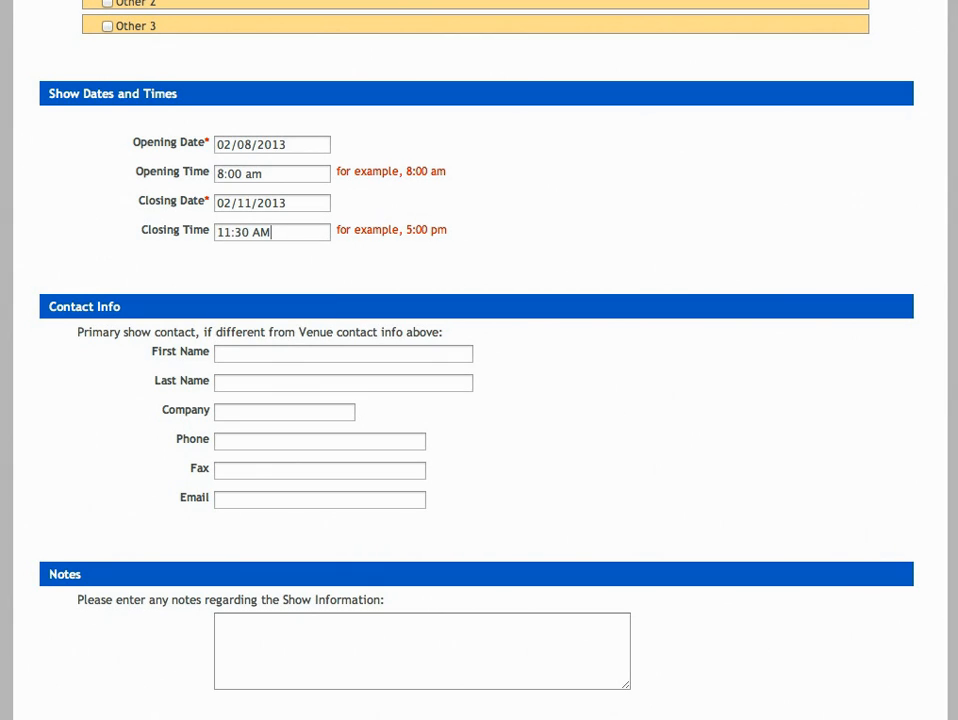
Enter a show information note asking to be sure to get new world samples
{"action": "scroll", "coordinate": [479, 360], "scroll_direction": "down", "scroll_amount": 4}
{"action": "left_click", "coordinate": [421, 307]}
{"action": "type", "text": "Please be sure to get new world sa"}
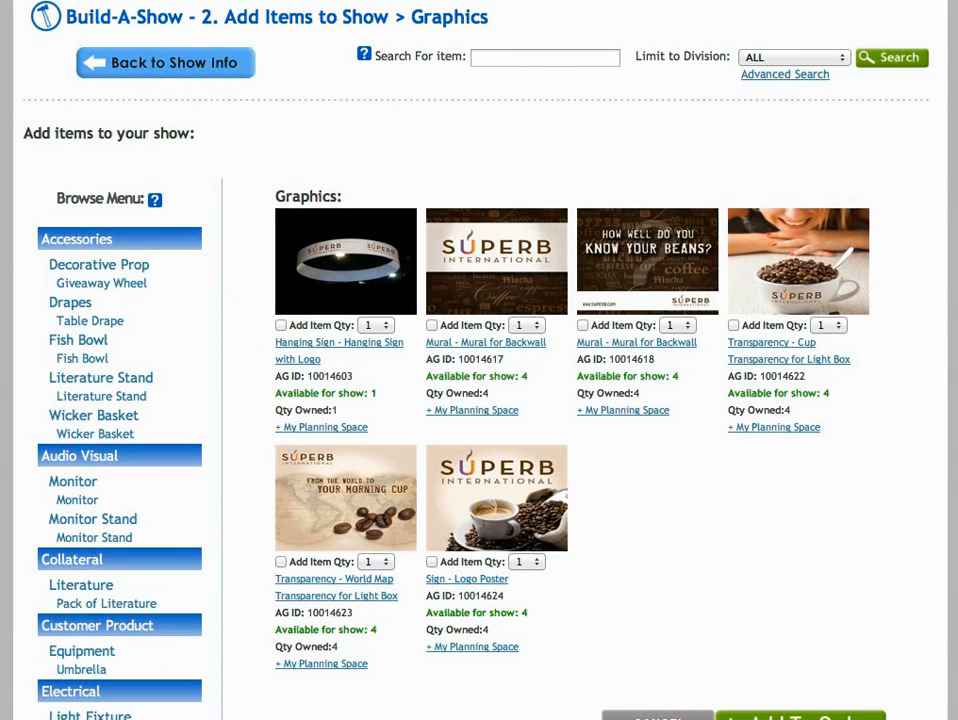
Select the Hanging Sign with Logo at quantity 1 and the Cup Transparency for Light Box at quantity 2
{"action": "left_click", "coordinate": [281, 325]}
{"action": "left_click", "coordinate": [380, 326]}
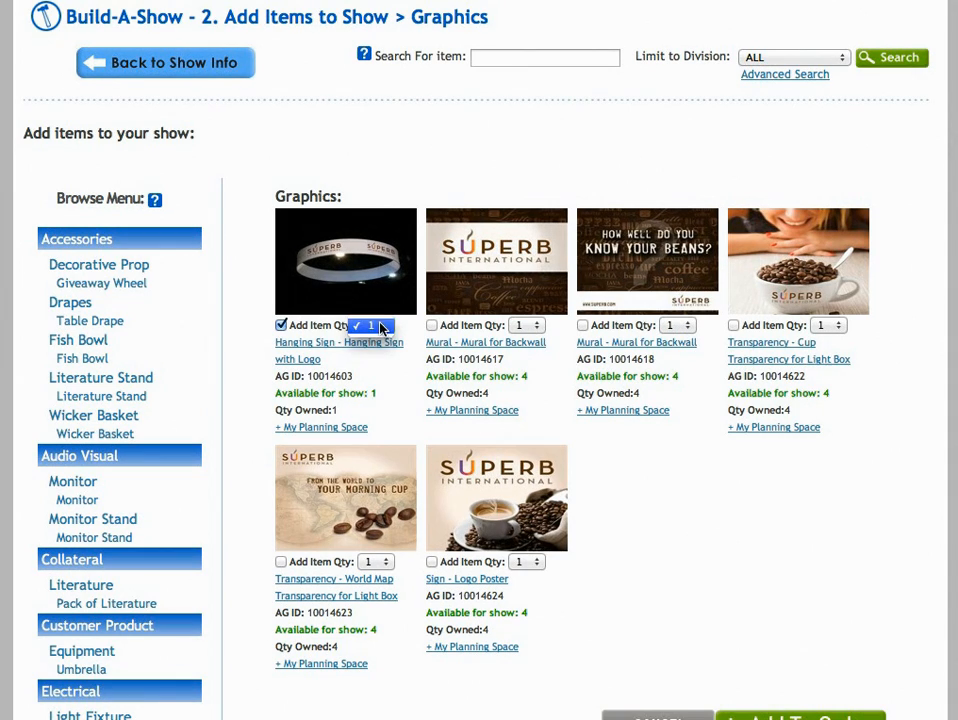
{"action": "left_click", "coordinate": [383, 333]}
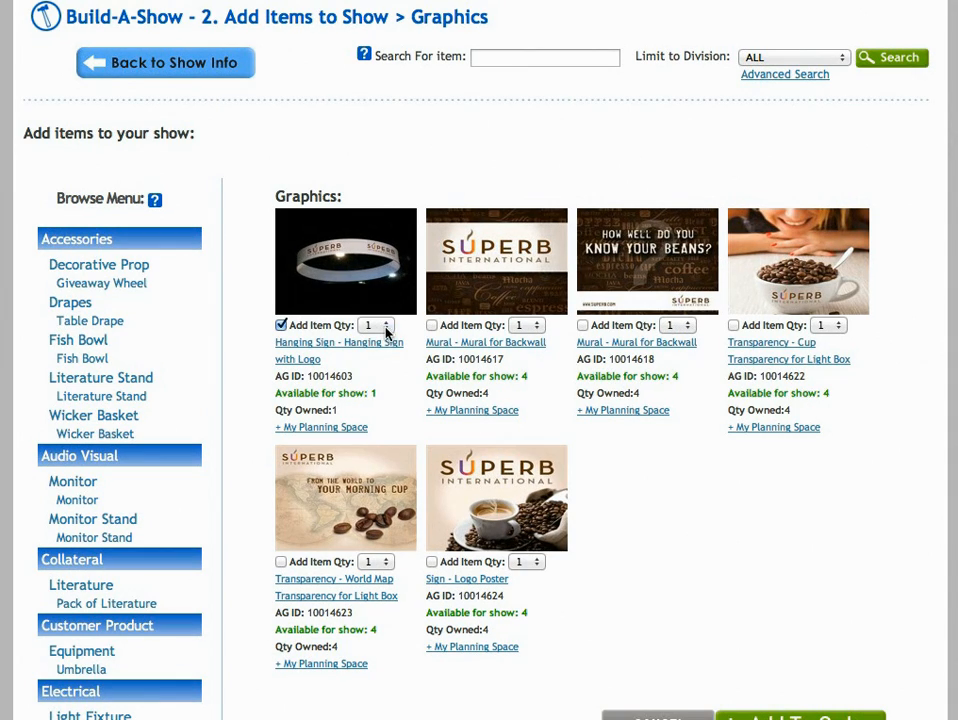
{"action": "left_click", "coordinate": [733, 326]}
{"action": "left_click", "coordinate": [827, 326]}
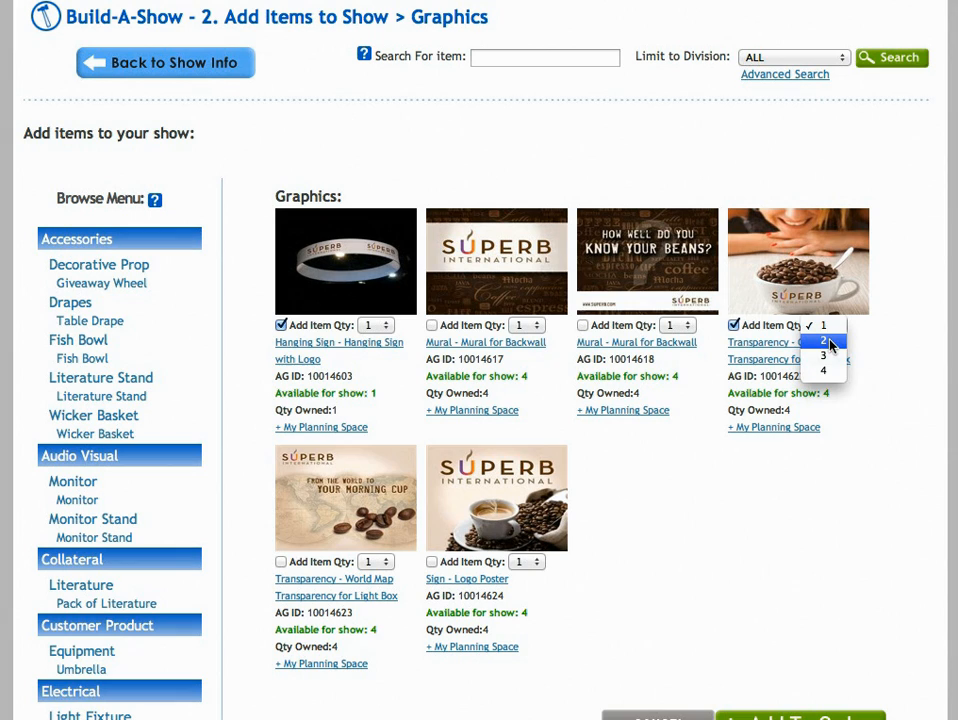
{"action": "left_click", "coordinate": [826, 344]}
Select the Logo Poster sign at quantity 1 and add the chosen graphics to the order
{"action": "left_click", "coordinate": [431, 563]}
{"action": "left_click", "coordinate": [530, 563]}
{"action": "left_click", "coordinate": [540, 566]}
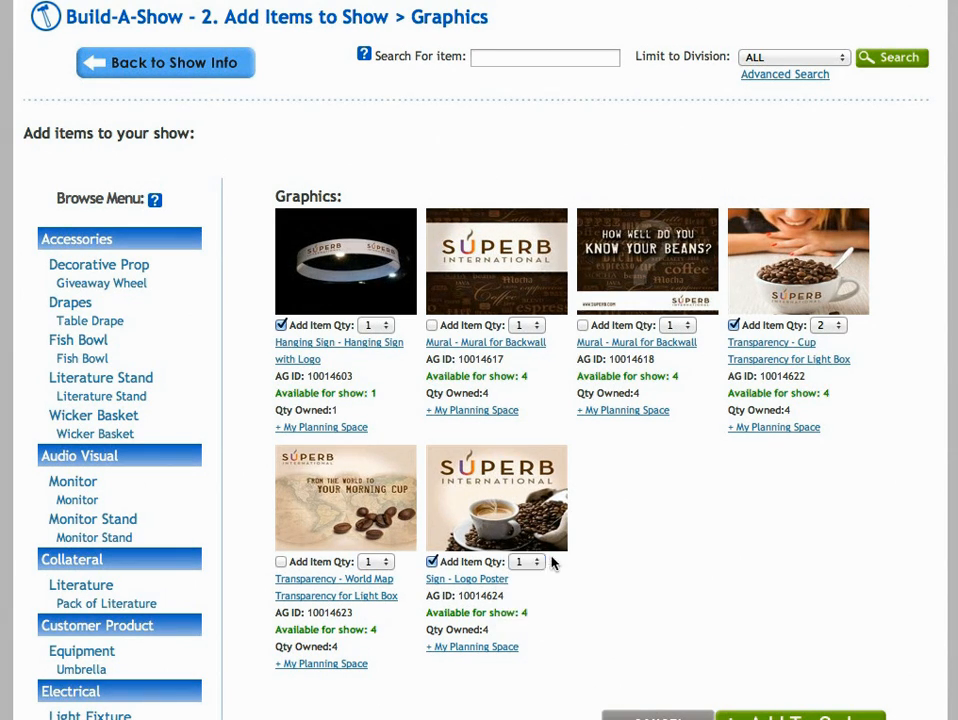
{"action": "scroll", "coordinate": [540, 566], "scroll_direction": "down", "scroll_amount": 4}
{"action": "left_click", "coordinate": [851, 520]}
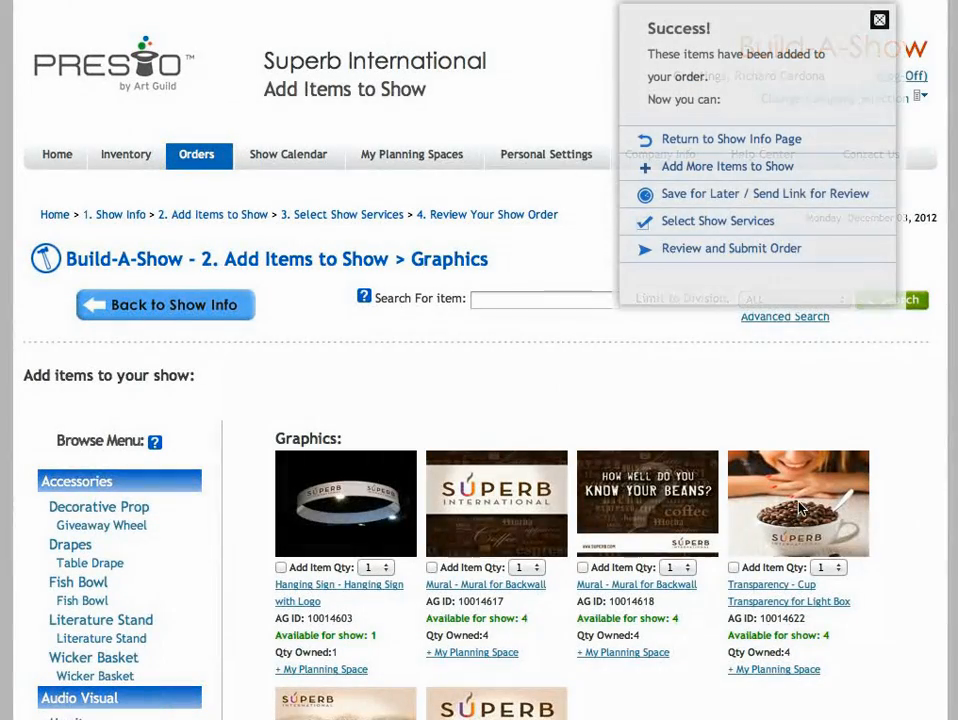
Go on to the show services and select Audio Visual, Floral, Imprinters, Material Handling, Security and Show Supervision
{"action": "left_click", "coordinate": [734, 142]}
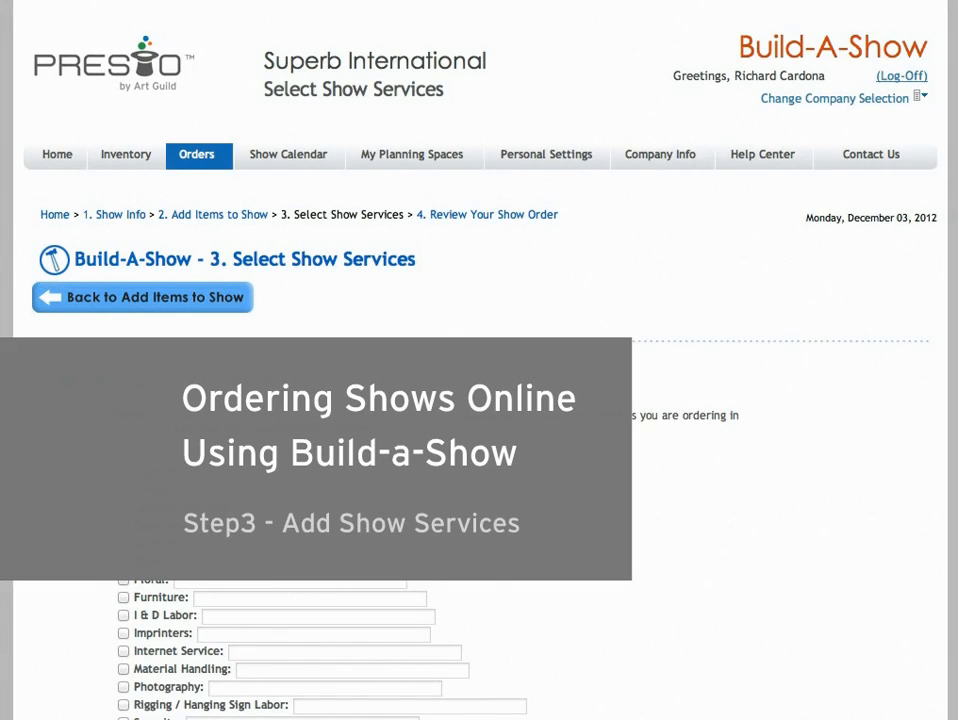
{"action": "scroll", "coordinate": [952, 360], "scroll_direction": "down", "scroll_amount": 5}
{"action": "left_click", "coordinate": [123, 217]}
{"action": "left_click", "coordinate": [123, 325]}
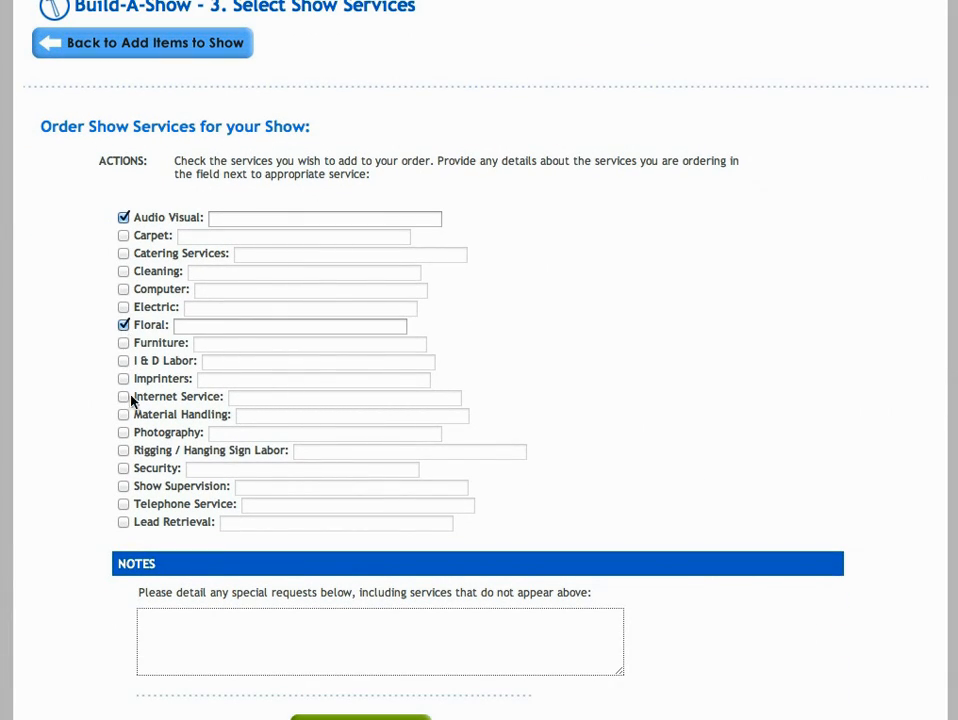
{"action": "left_click", "coordinate": [123, 379]}
{"action": "left_click", "coordinate": [123, 468]}
{"action": "left_click", "coordinate": [123, 486]}
Enter "TV Panels from last show were good!" as the Audio Visual service detail
{"action": "scroll", "coordinate": [480, 360], "scroll_direction": "down", "scroll_amount": 3}
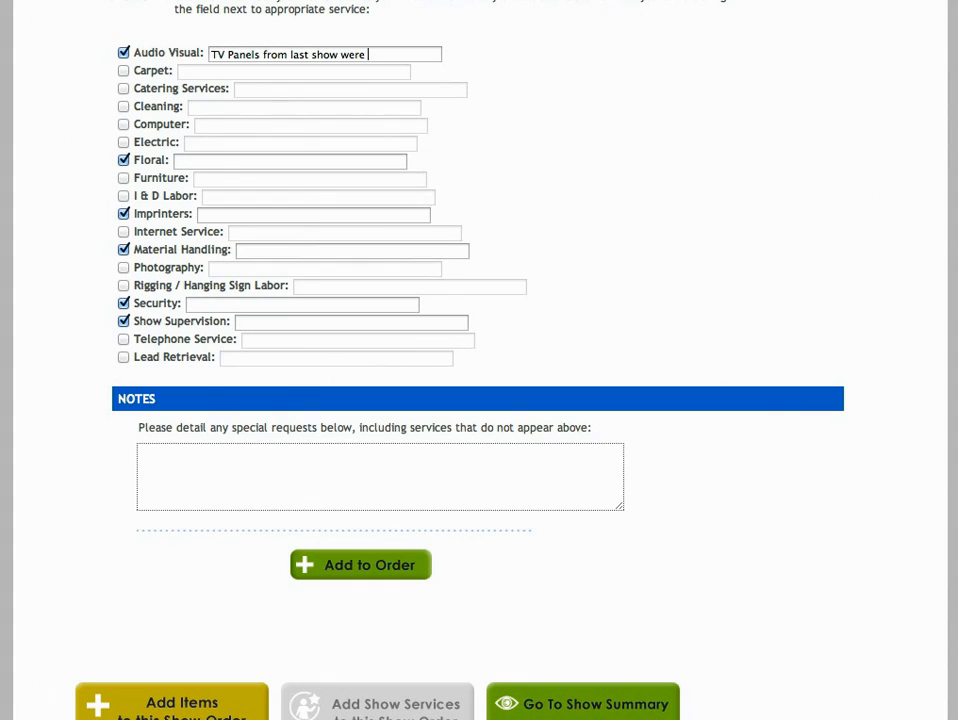
{"action": "type", "text": "good!"}
Write a special-request note asking to send the new World samples from the last show, ending "Perfection World!", and add the services to the order
{"action": "left_click", "coordinate": [180, 450]}
{"action": "type", "text": "Please b"}
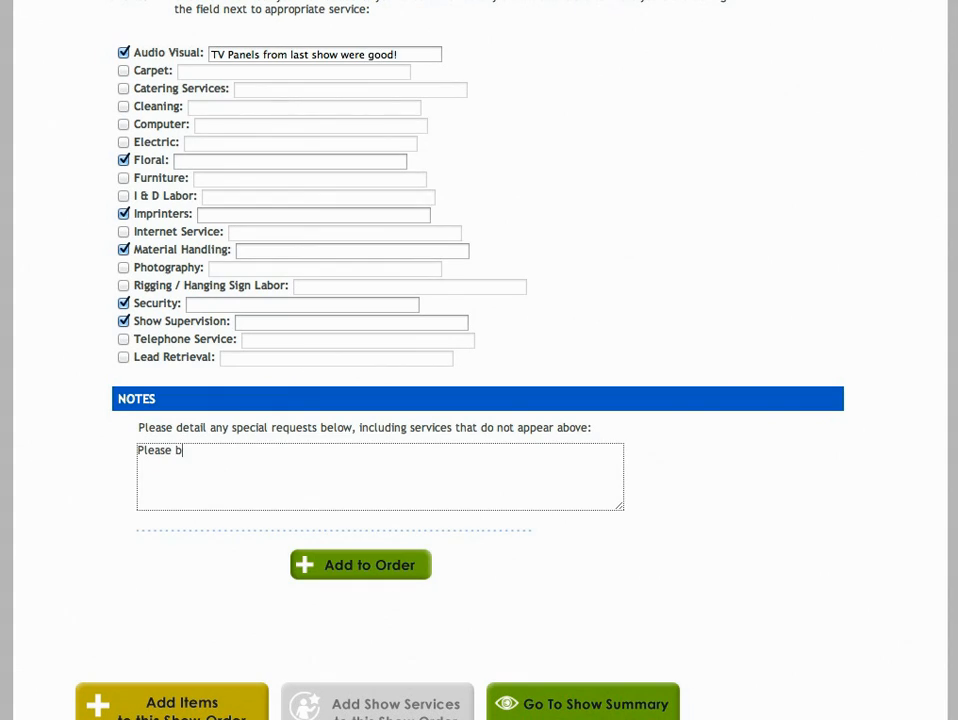
{"action": "type", "text": "e sure to send the new World samples Margo had at the last shp"}
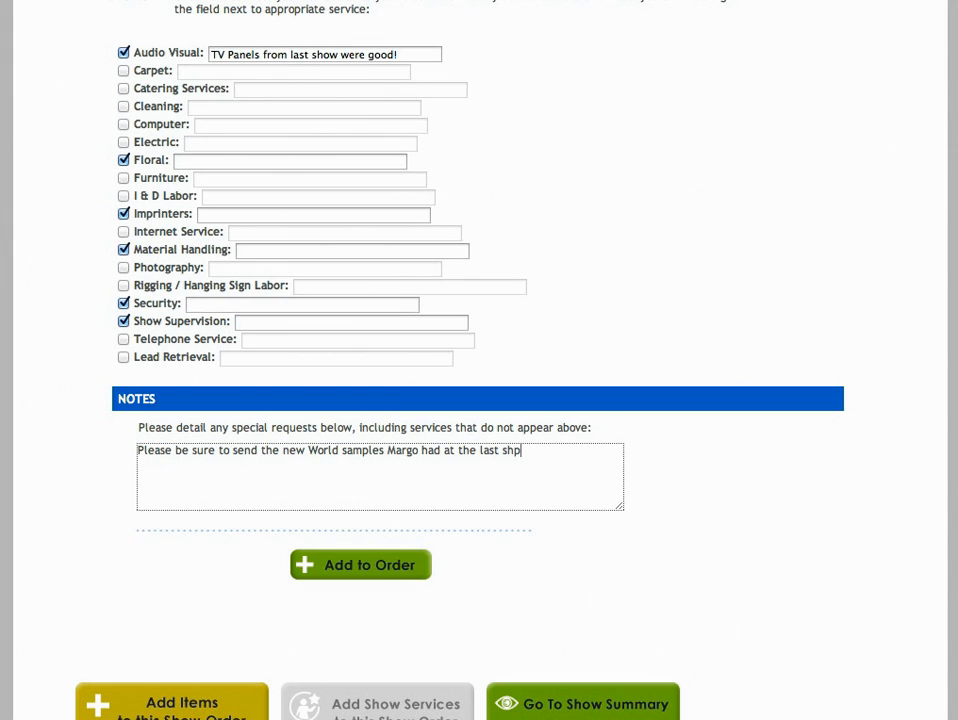
{"action": "key", "text": "BackSpace"}
{"action": "type", "text": "ow- Perfection World!"}
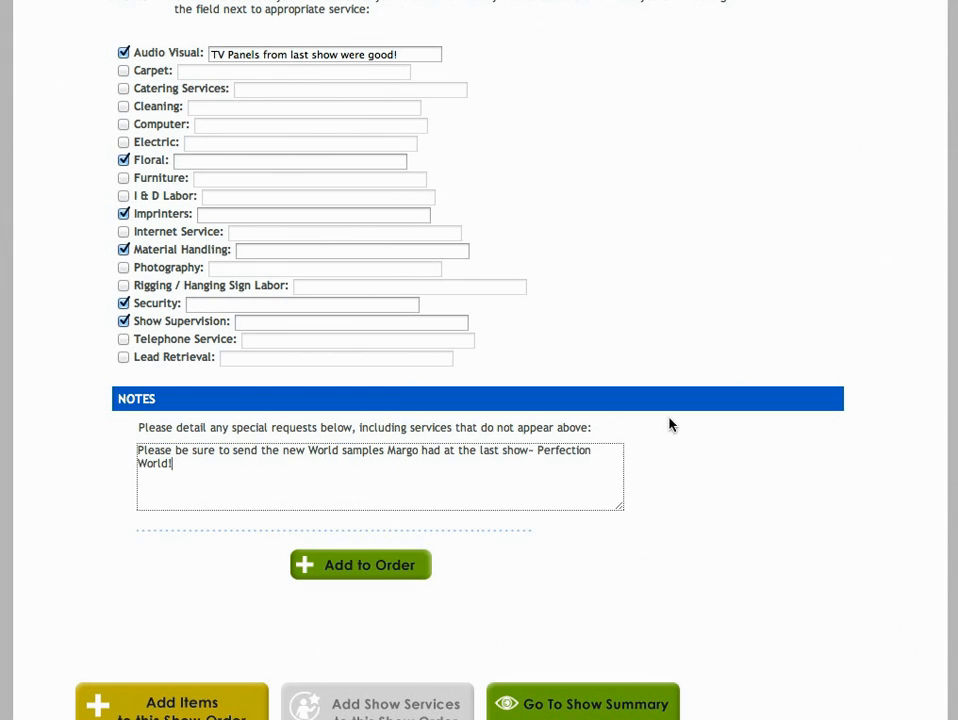
{"action": "left_click", "coordinate": [340, 570]}
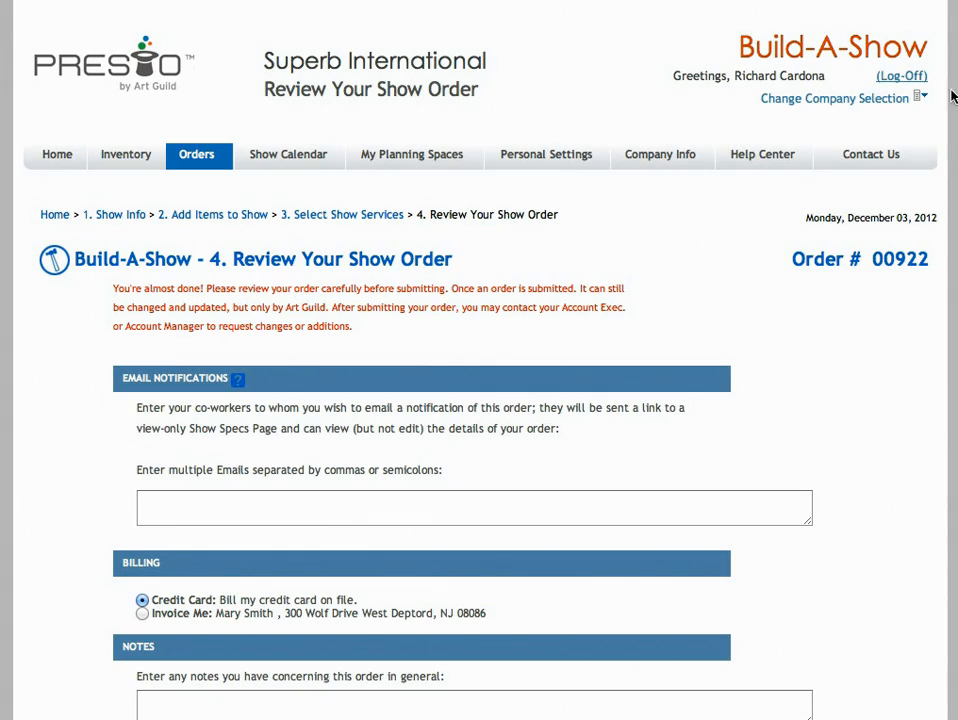
Review the show order's billing, show information, date details and selected graphics
{"action": "scroll", "coordinate": [951, 186], "scroll_direction": "down", "scroll_amount": 10}
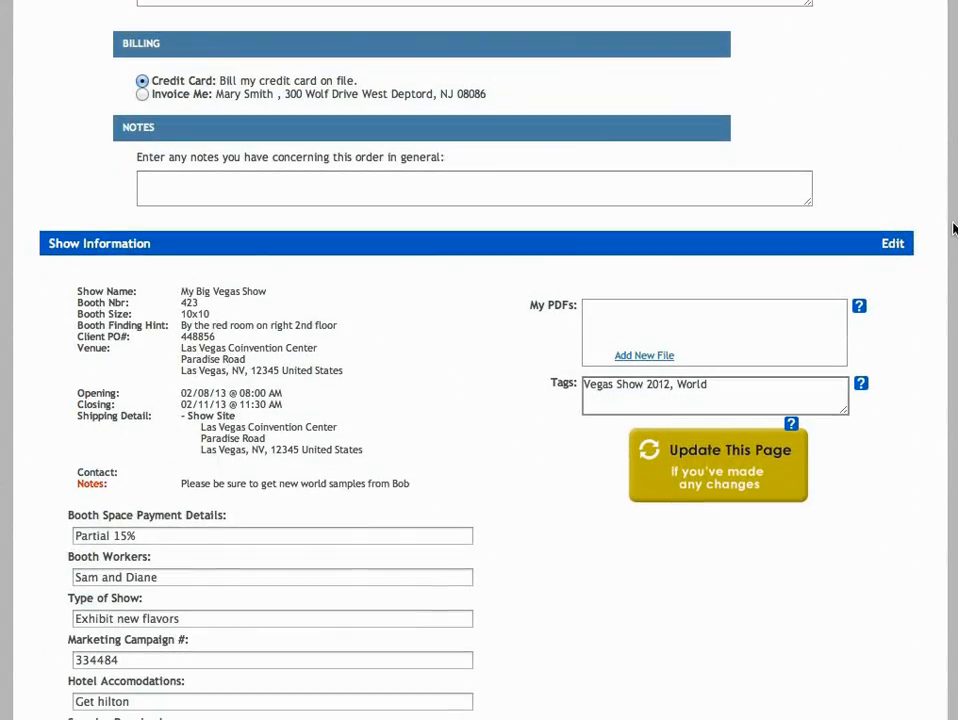
{"action": "scroll", "coordinate": [951, 268], "scroll_direction": "down", "scroll_amount": 12}
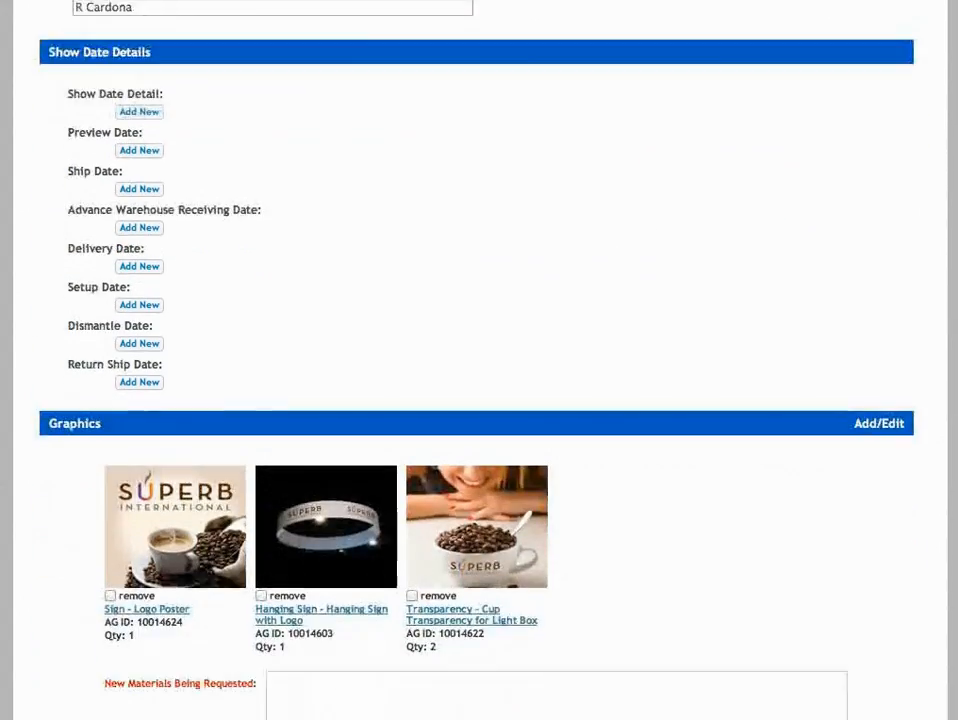
{"action": "scroll", "coordinate": [951, 268], "scroll_direction": "down", "scroll_amount": 3}
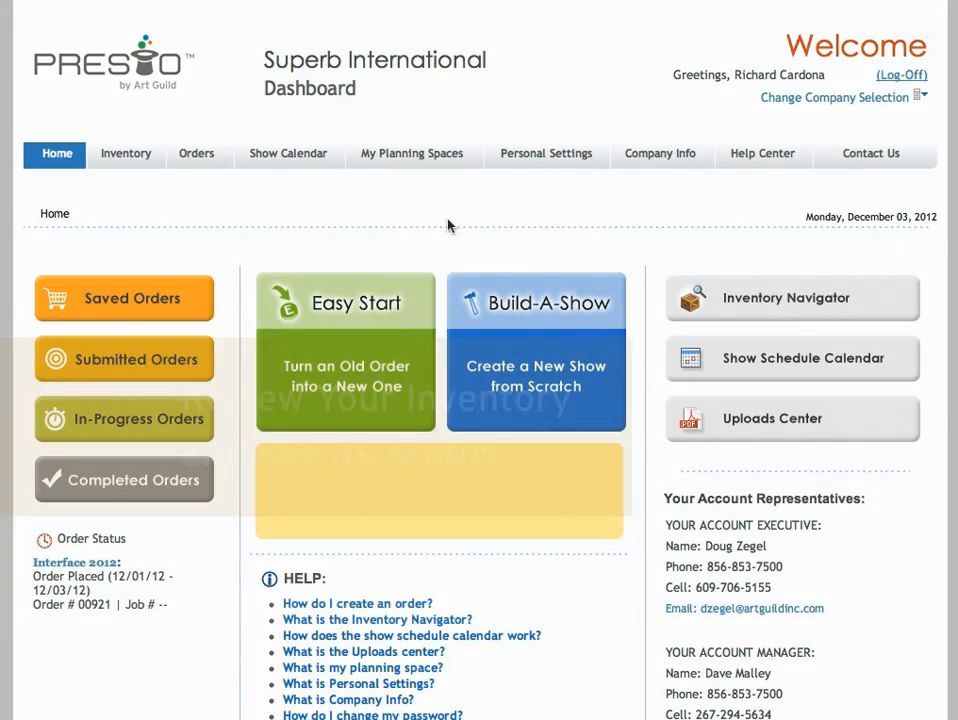
Open the Reception Counter from the inventory's most commonly used items and examine its item details, location and client information
{"action": "left_click", "coordinate": [133, 158]}
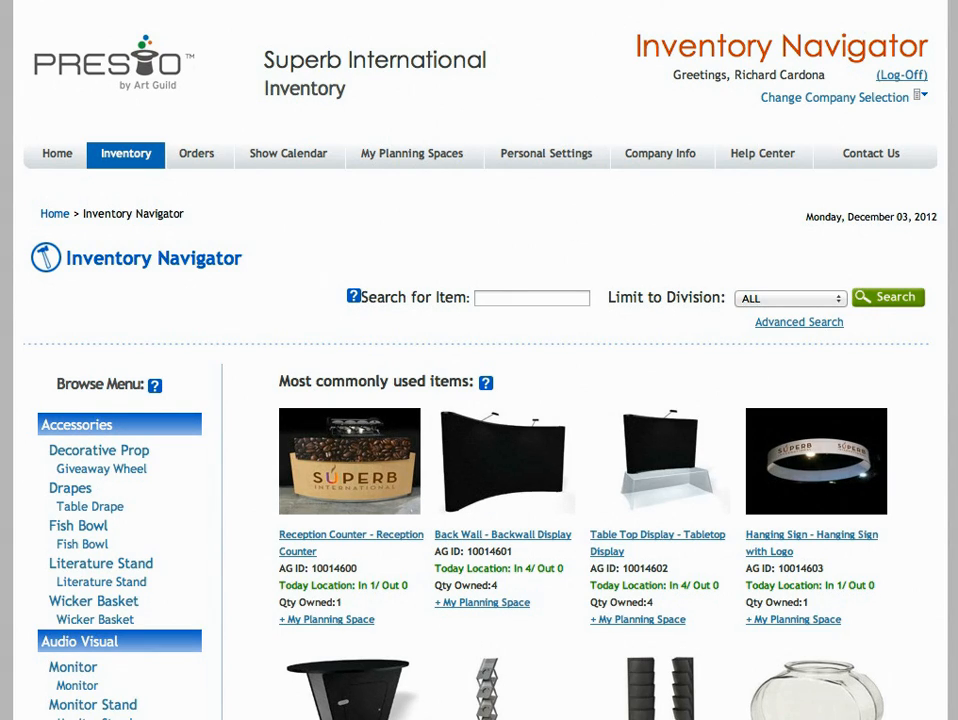
{"action": "scroll", "coordinate": [479, 400], "scroll_direction": "down", "scroll_amount": 5}
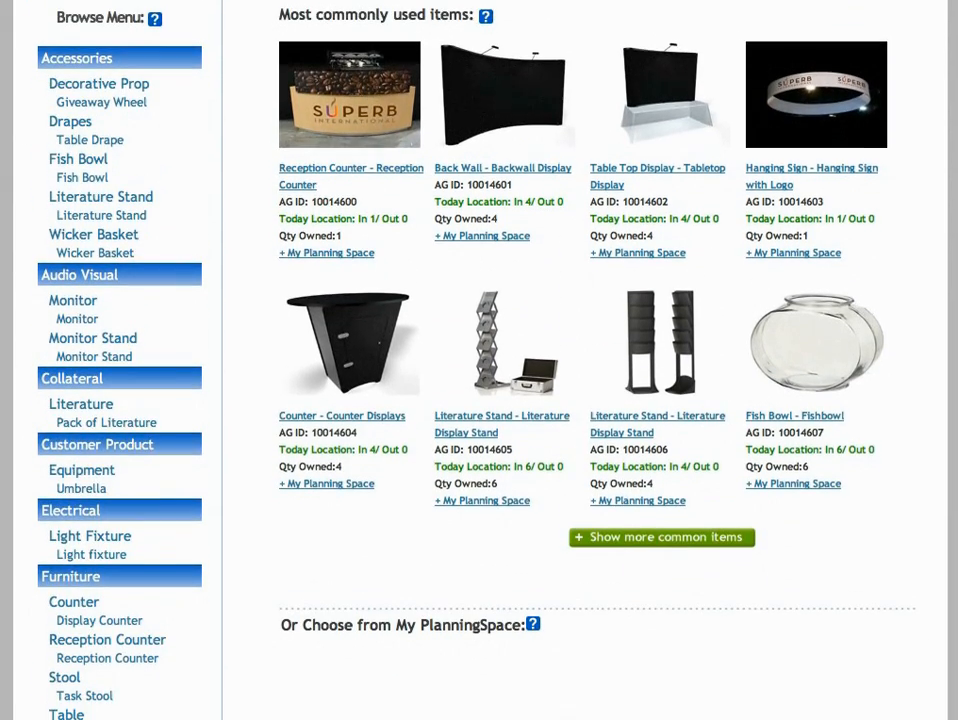
{"action": "scroll", "coordinate": [520, 240], "scroll_direction": "down", "scroll_amount": 1}
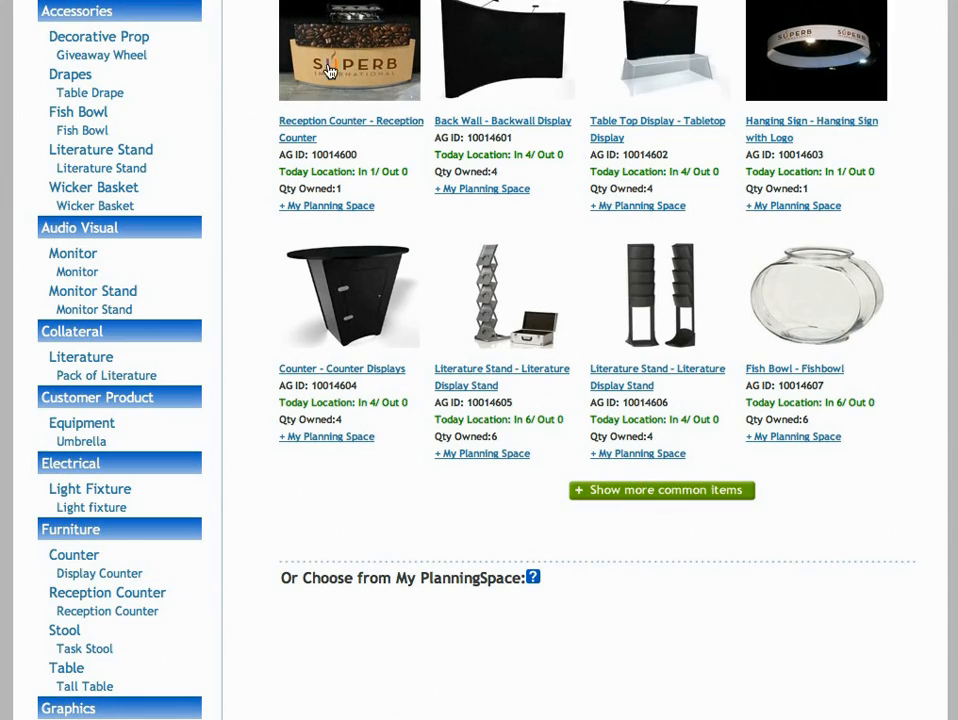
{"action": "left_click", "coordinate": [330, 66]}
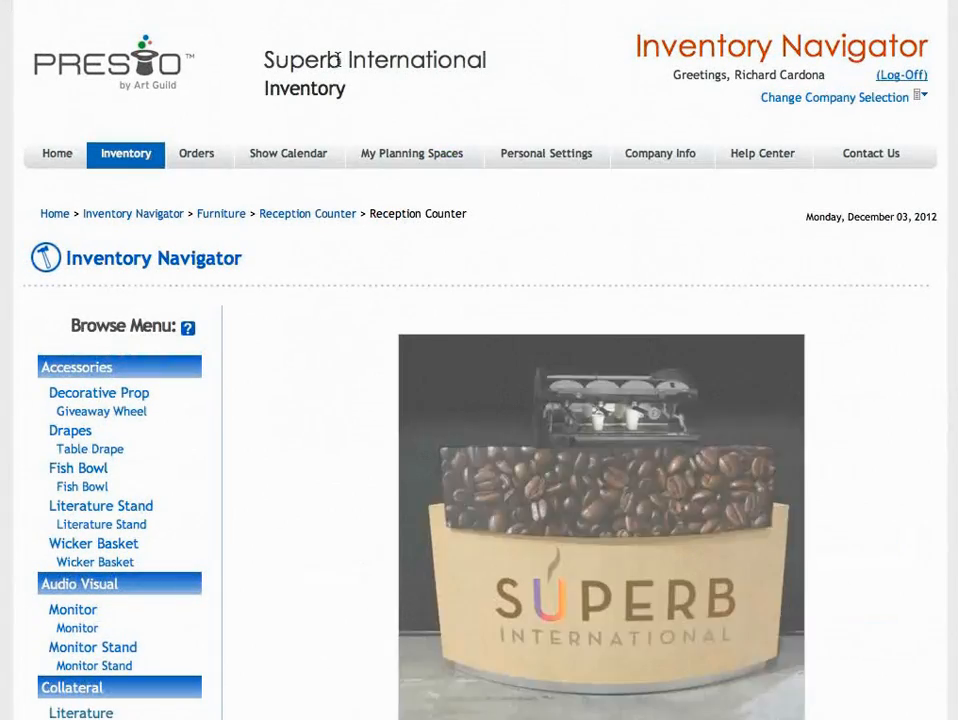
{"action": "scroll", "coordinate": [480, 400], "scroll_direction": "down", "scroll_amount": 8}
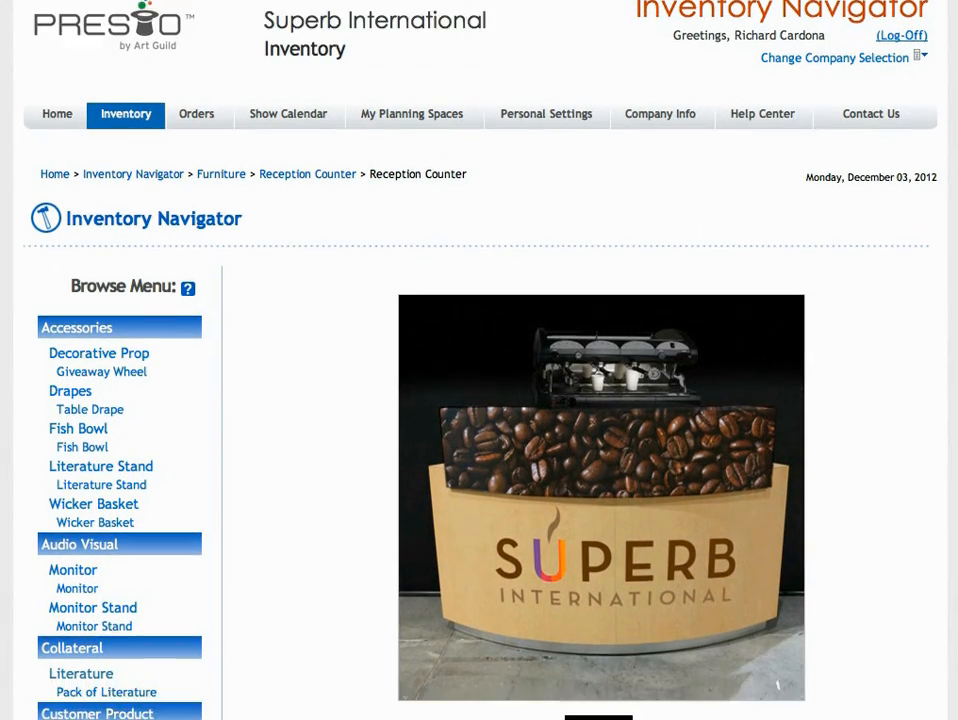
{"action": "scroll", "coordinate": [480, 360], "scroll_direction": "down", "scroll_amount": 7}
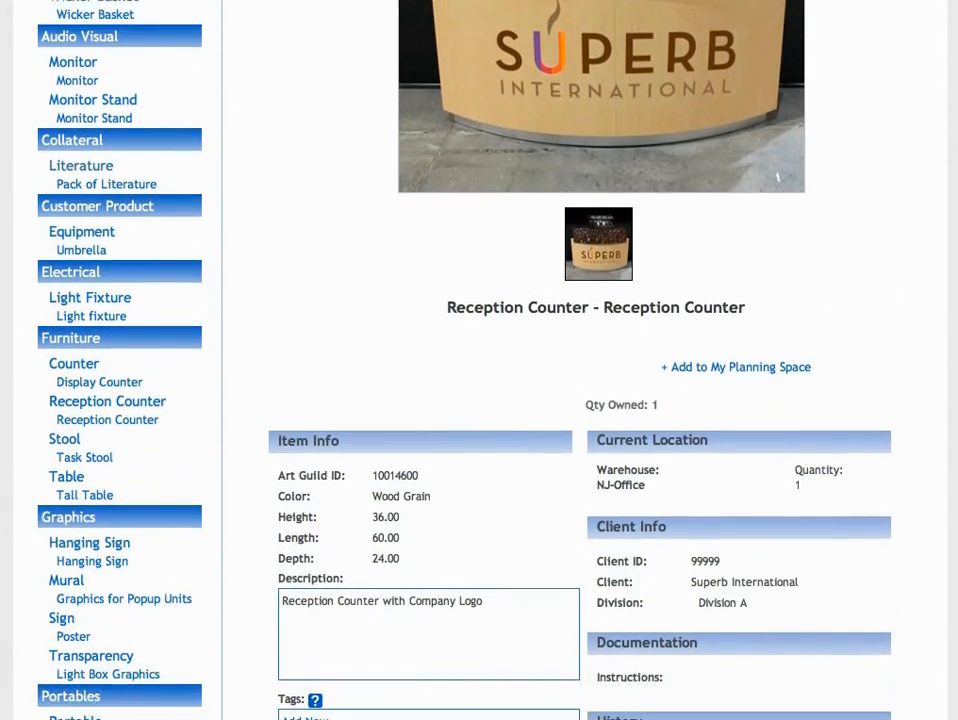
{"action": "scroll", "coordinate": [480, 400], "scroll_direction": "down", "scroll_amount": 1}
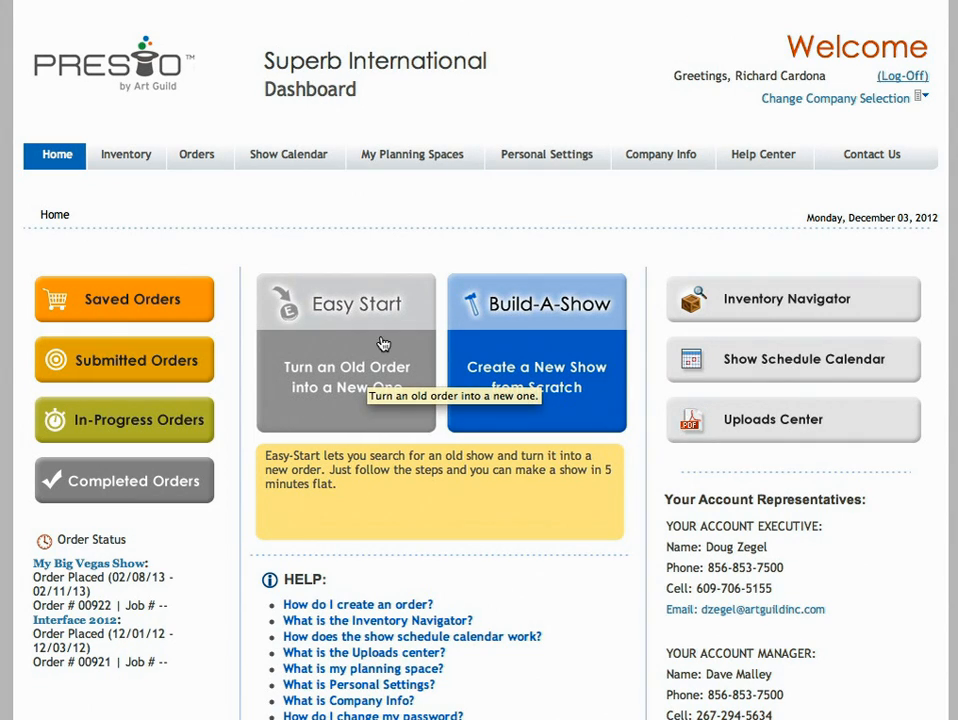
Start an Easy Start order from Interface 2012 named "The Next Show!", with booth number 32422, hint "By the Lobby in hotel" and the client PO number
{"action": "left_click", "coordinate": [391, 338]}
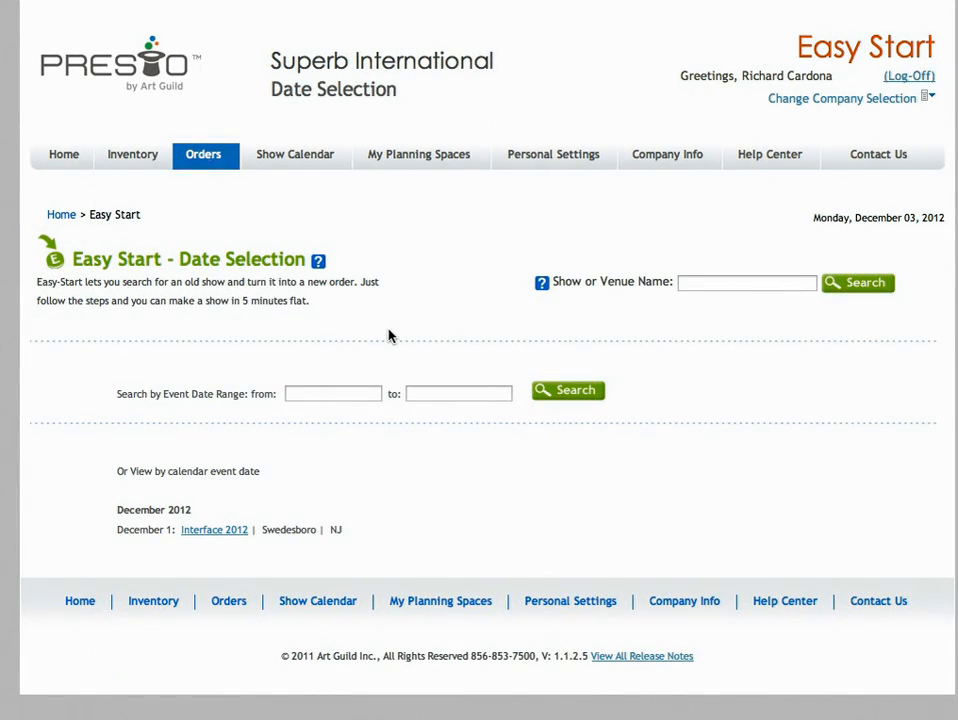
{"action": "left_click", "coordinate": [212, 531]}
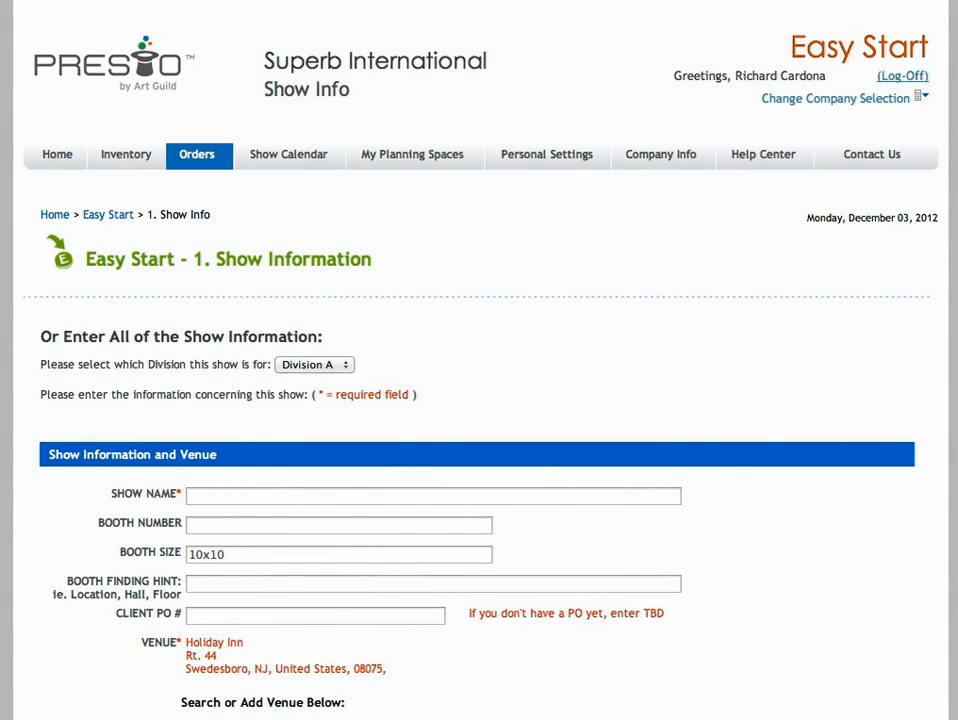
{"action": "scroll", "coordinate": [478, 400], "scroll_direction": "down", "scroll_amount": 3}
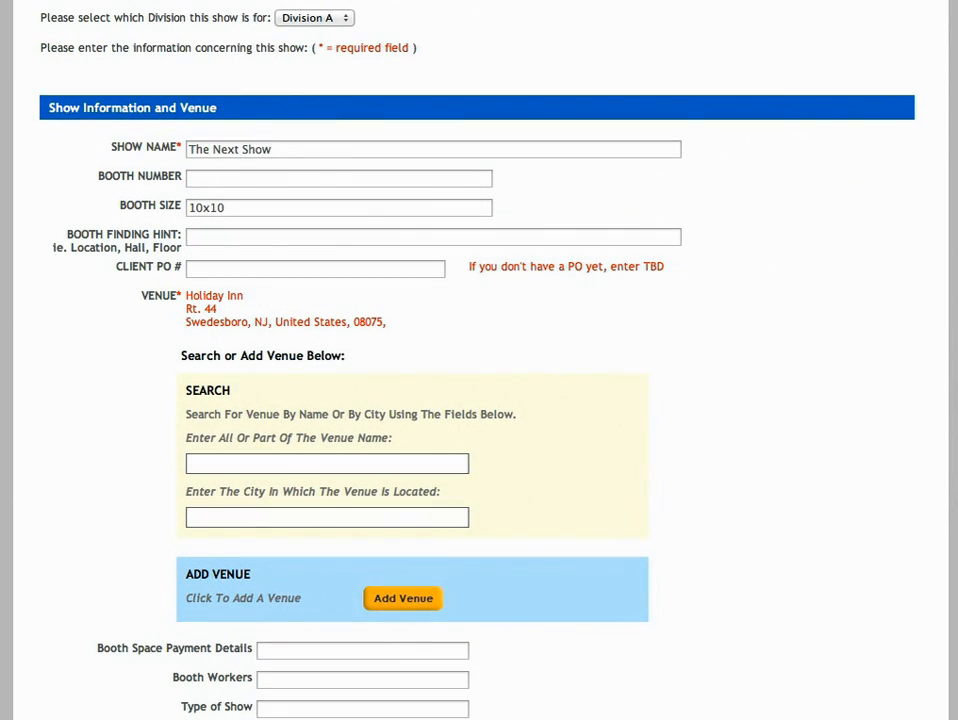
{"action": "type", "text": "32422"}
{"action": "key", "text": "Tab"}
{"action": "key", "text": "Tab"}
{"action": "type", "text": "By the Lobby in hotel"}
{"action": "type", "text": "22344"}
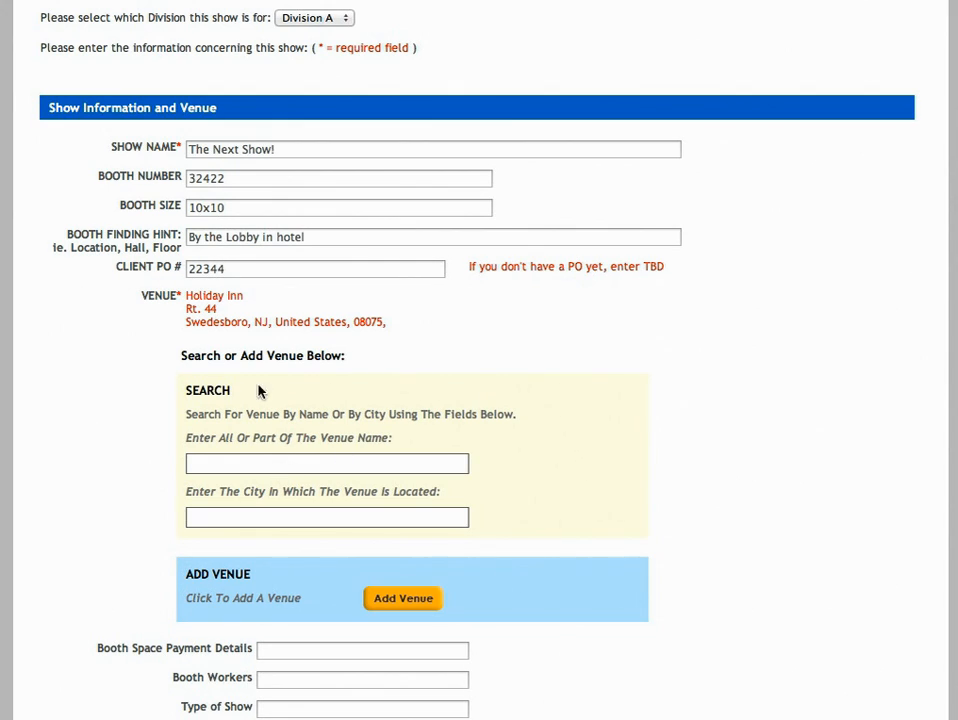
Enter "TBD" as the booth space payment details and tag the show "Next Show"
{"action": "left_click_drag", "start_coordinate": [187, 322], "coordinate": [336, 322]}
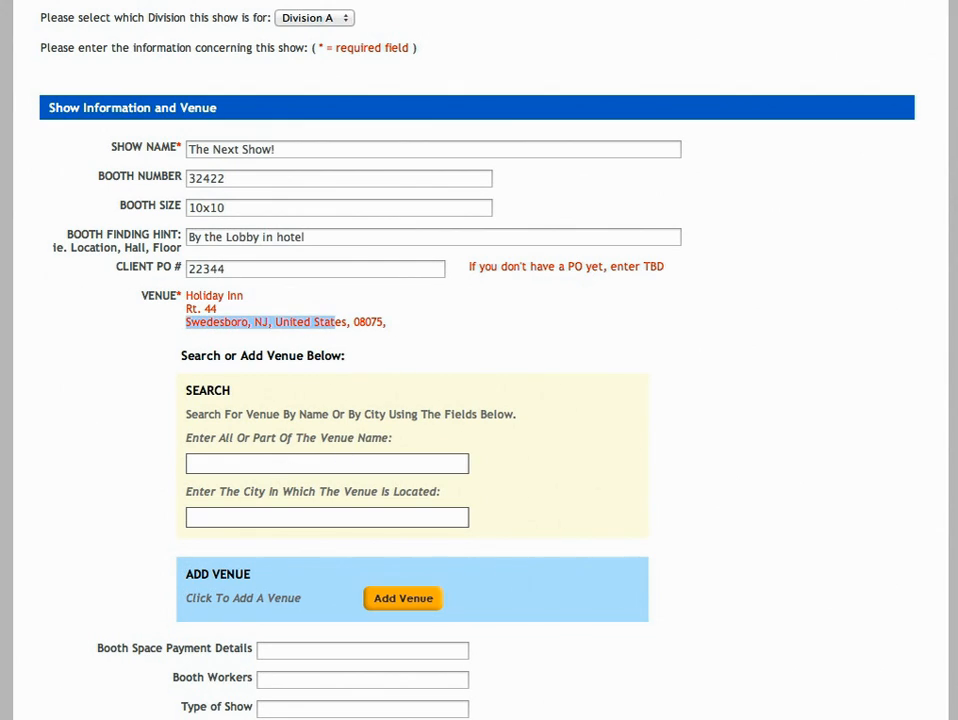
{"action": "scroll", "coordinate": [479, 360], "scroll_direction": "down", "scroll_amount": 5}
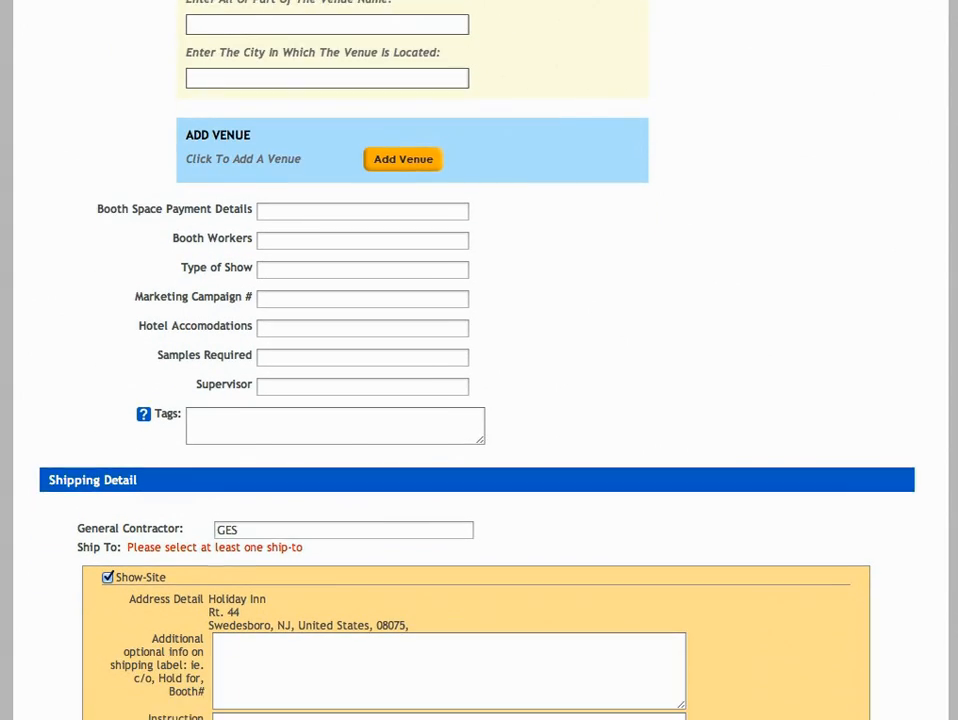
{"action": "scroll", "coordinate": [479, 360], "scroll_direction": "down", "scroll_amount": 2}
{"action": "left_click", "coordinate": [312, 101]}
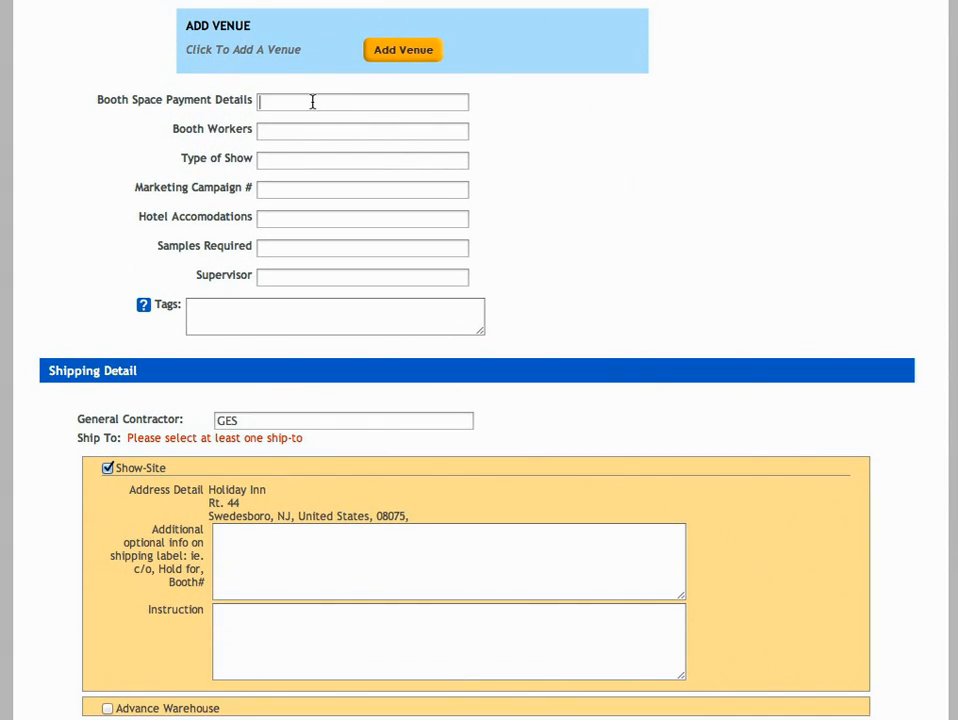
{"action": "type", "text": "TBD"}
{"action": "type", "text": "Next Show"}
Set the show opening to 12/14/2012 at 8:30 AM and the closing to 12/15/2012 at 7:00 PM
{"action": "scroll", "coordinate": [479, 360], "scroll_direction": "down", "scroll_amount": 4}
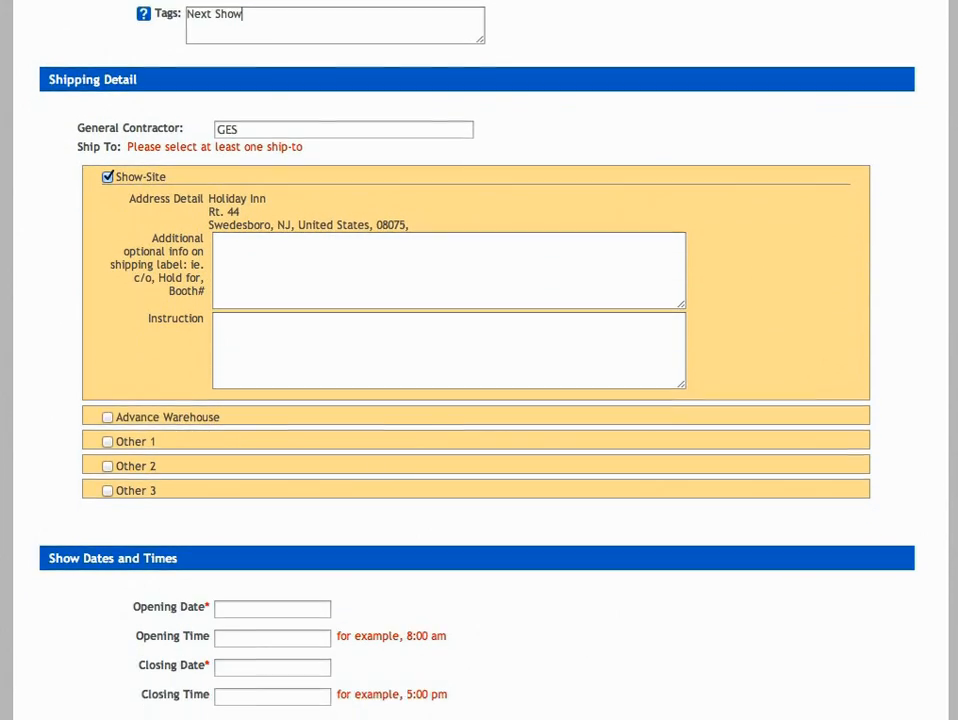
{"action": "scroll", "coordinate": [800, 400], "scroll_direction": "down", "scroll_amount": 3}
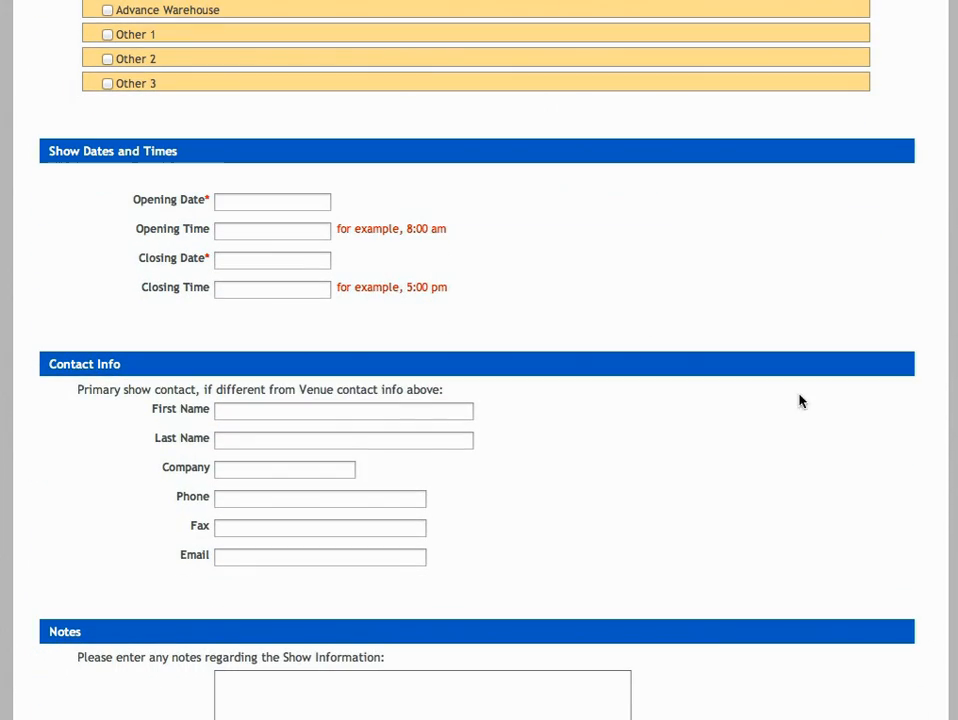
{"action": "left_click", "coordinate": [287, 199]}
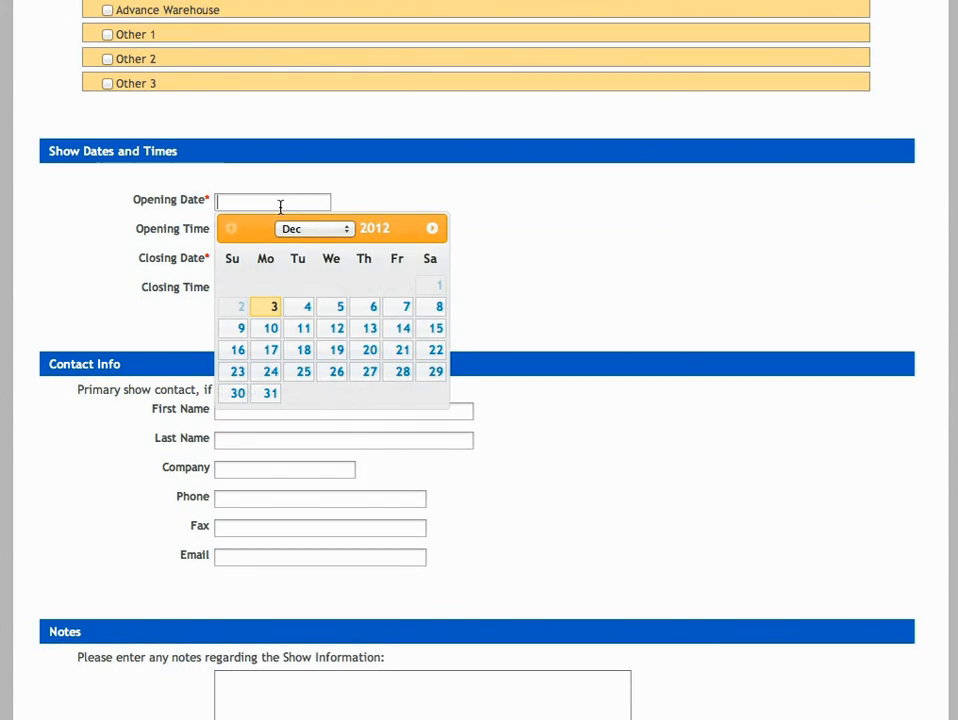
{"action": "left_click", "coordinate": [404, 331]}
{"action": "left_click", "coordinate": [316, 260]}
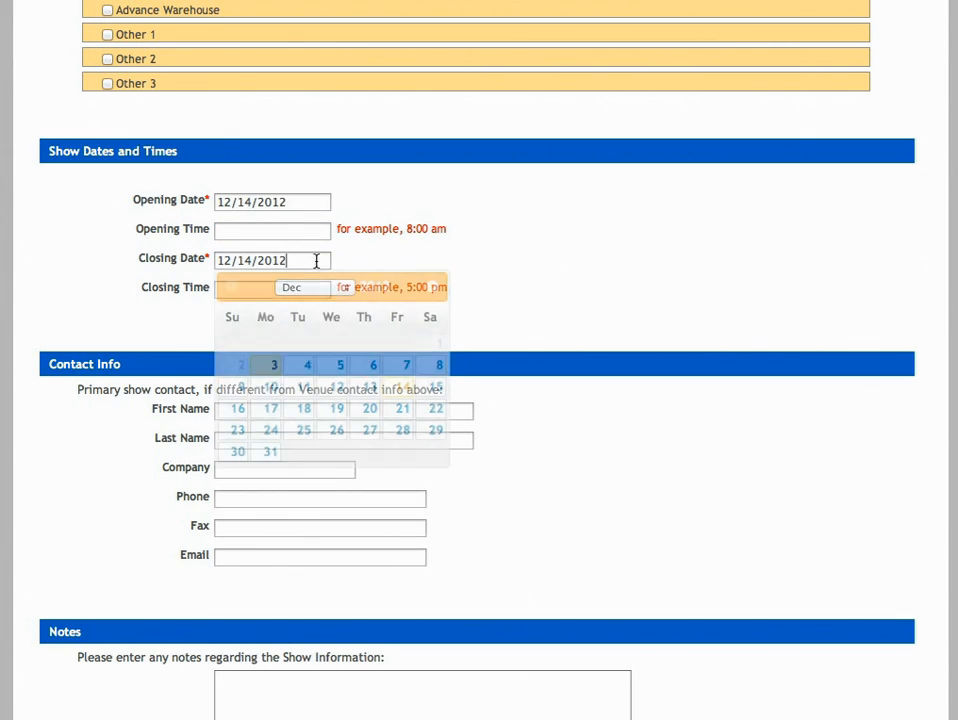
{"action": "left_click", "coordinate": [436, 388]}
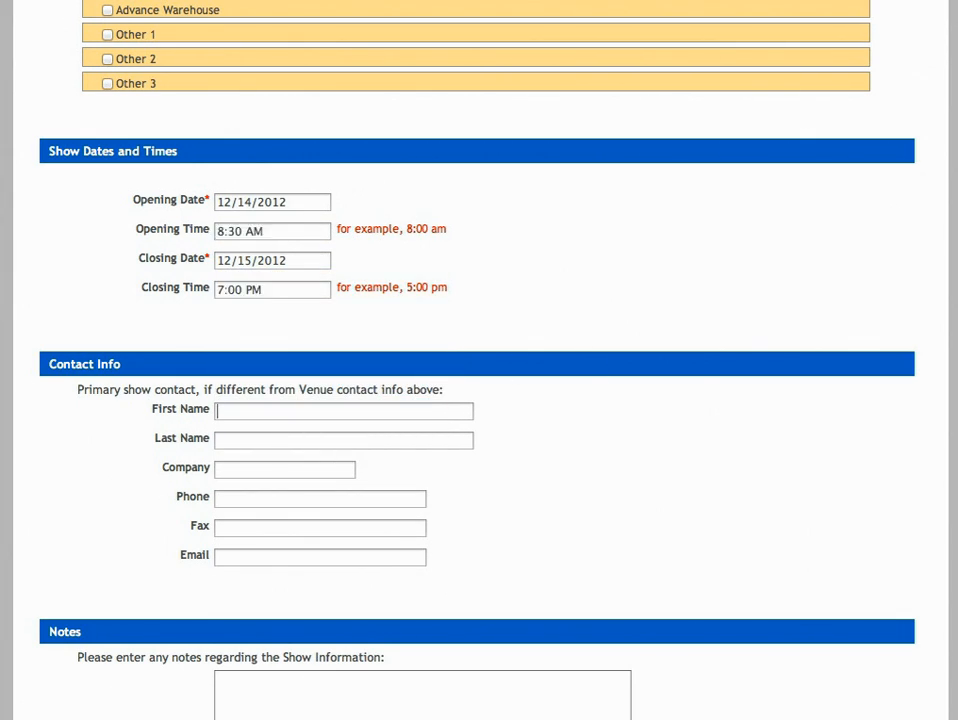
Enter the show information note "Use same carpet with the Beans on it!"
{"action": "scroll", "coordinate": [479, 400], "scroll_direction": "down", "scroll_amount": 2}
{"action": "scroll", "coordinate": [448, 316], "scroll_direction": "down", "scroll_amount": 3}
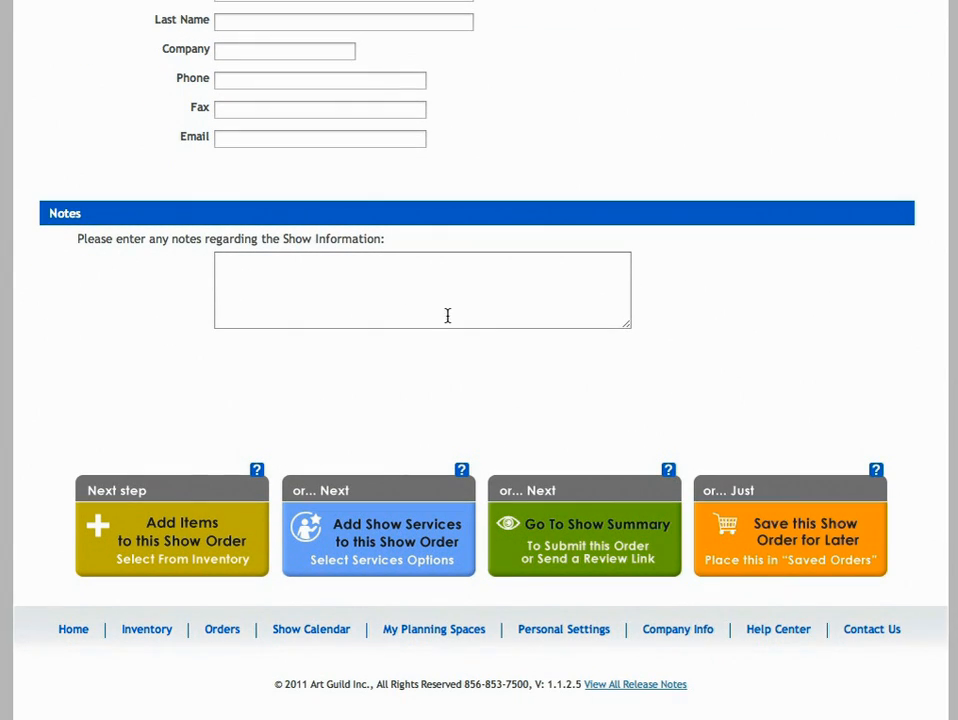
{"action": "left_click", "coordinate": [321, 267]}
{"action": "type", "text": "Use same carpet with the Beans on it!"}
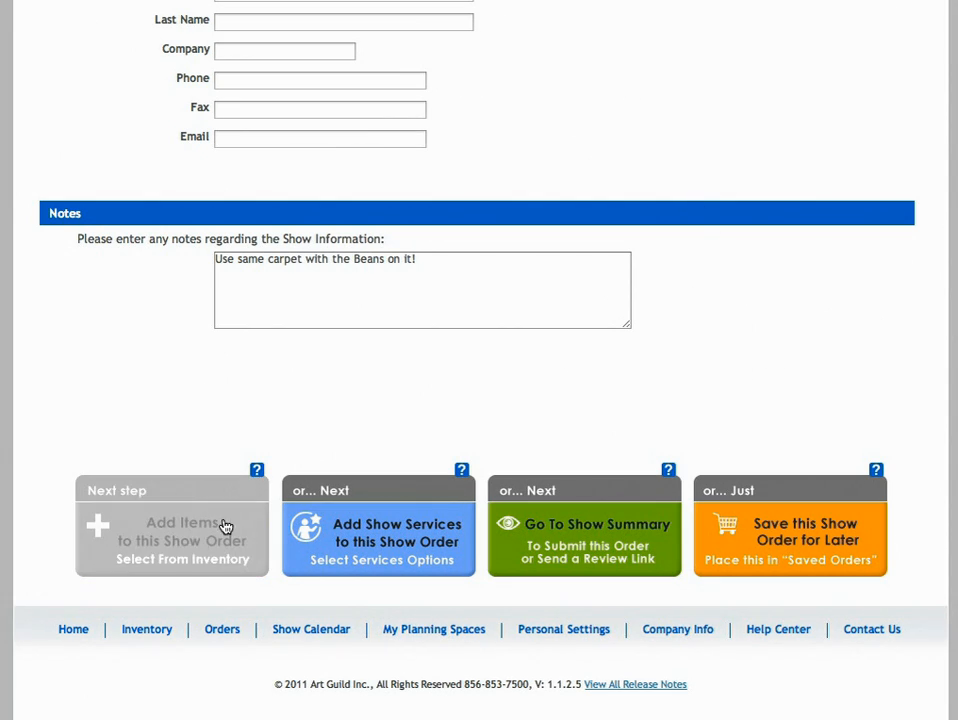
Add the Fish Bowl from the inventory to the show order with a quantity of 2
{"action": "left_click", "coordinate": [183, 543]}
{"action": "scroll", "coordinate": [950, 333], "scroll_direction": "down", "scroll_amount": 3}
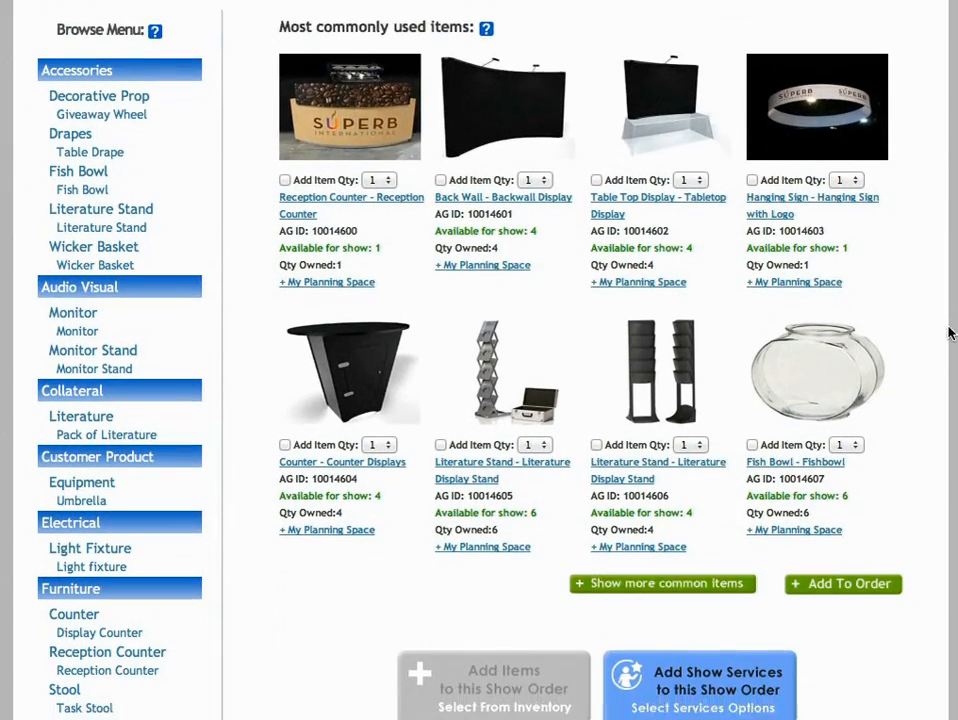
{"action": "scroll", "coordinate": [948, 336], "scroll_direction": "down", "scroll_amount": 1}
{"action": "left_click", "coordinate": [752, 411]}
{"action": "left_click", "coordinate": [845, 411]}
{"action": "left_click", "coordinate": [840, 413]}
{"action": "left_click", "coordinate": [840, 552]}
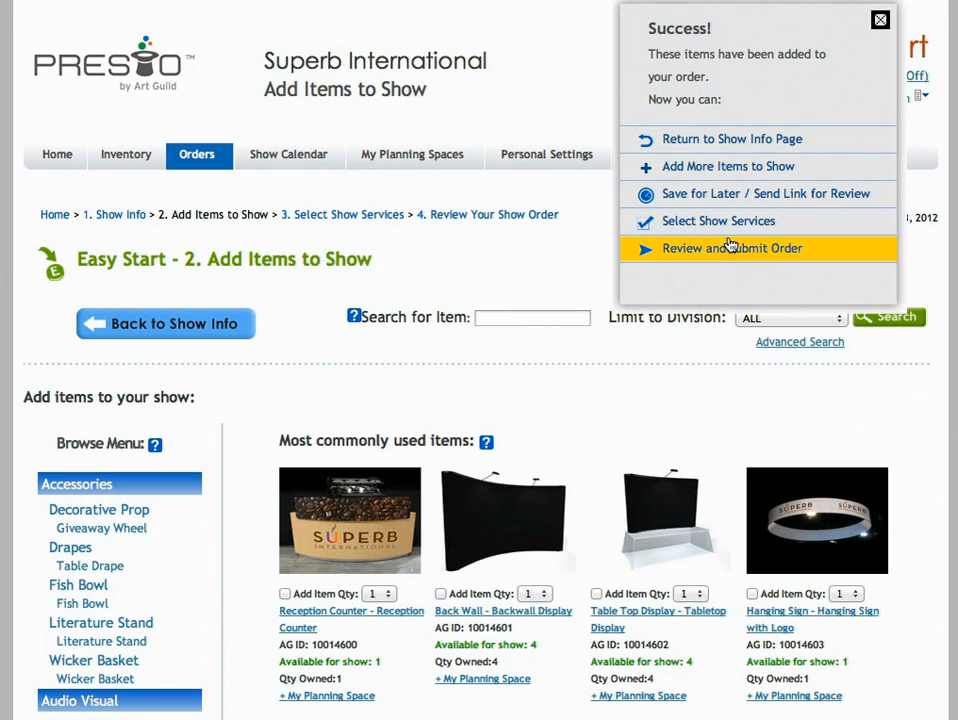
Proceed to the order's show services and change the Audio Visual detail to "2 monitor"
{"action": "left_click", "coordinate": [697, 225]}
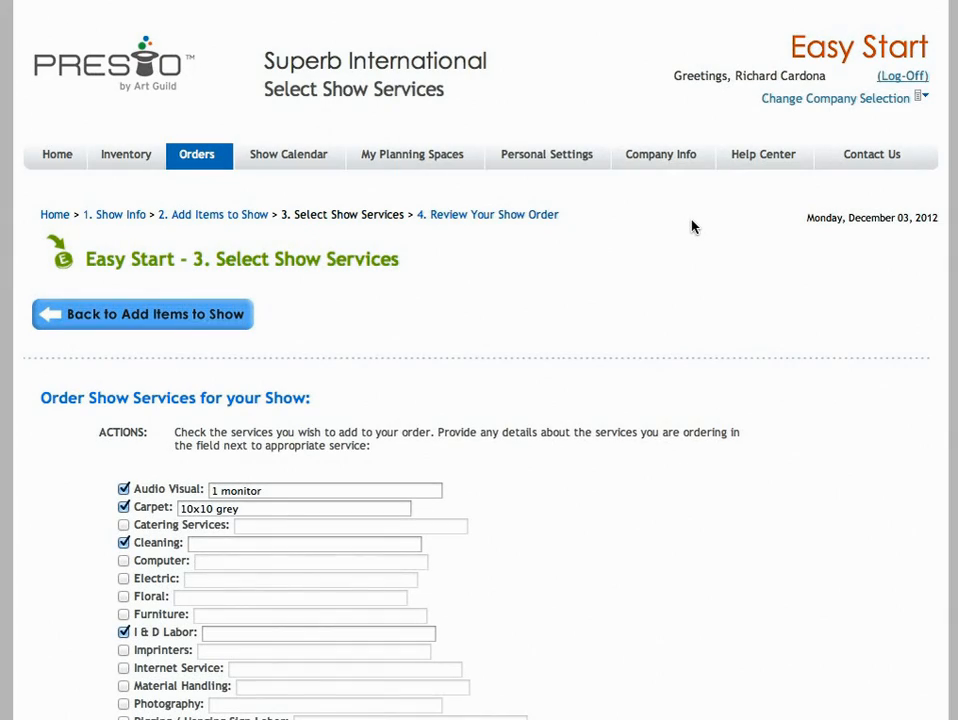
{"action": "scroll", "coordinate": [845, 271], "scroll_direction": "down", "scroll_amount": 5}
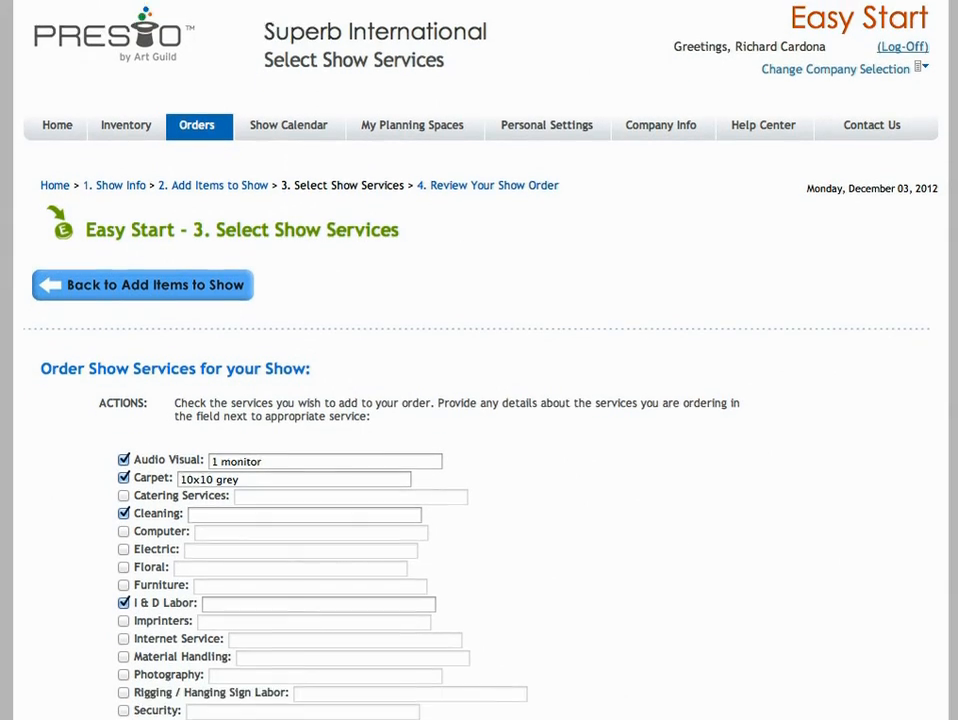
{"action": "double_click", "coordinate": [215, 244]}
{"action": "type", "text": "2"}
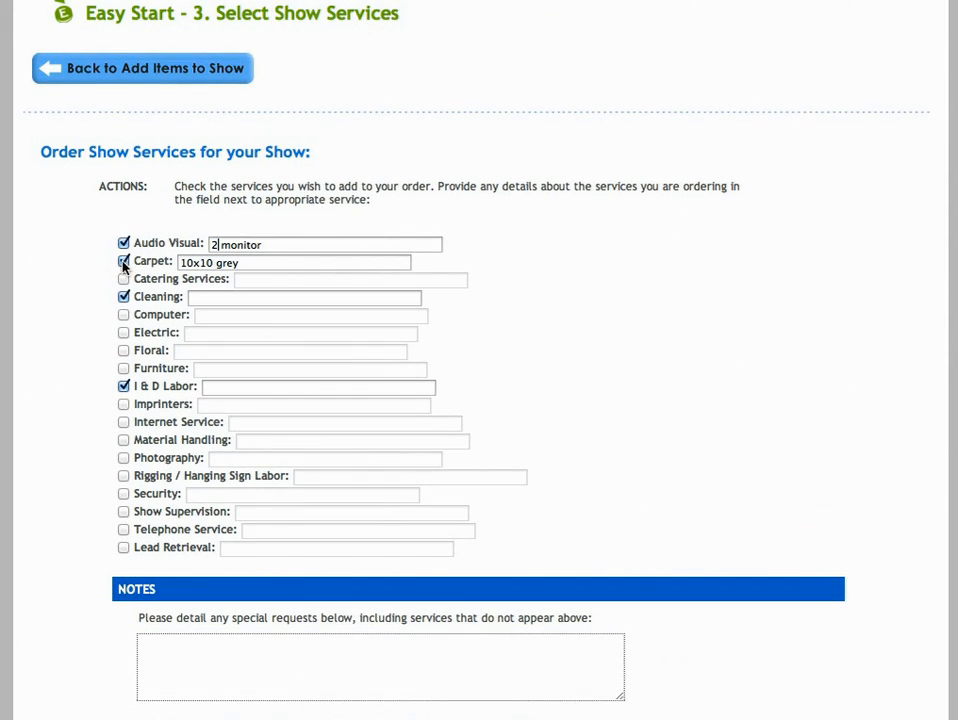
Remove the Cleaning service and change the Carpet detail to "10x10 with the BEANS on it!"
{"action": "left_click", "coordinate": [124, 298]}
{"action": "double_click", "coordinate": [238, 262]}
{"action": "type", "text": "with the BEANS on it!"}
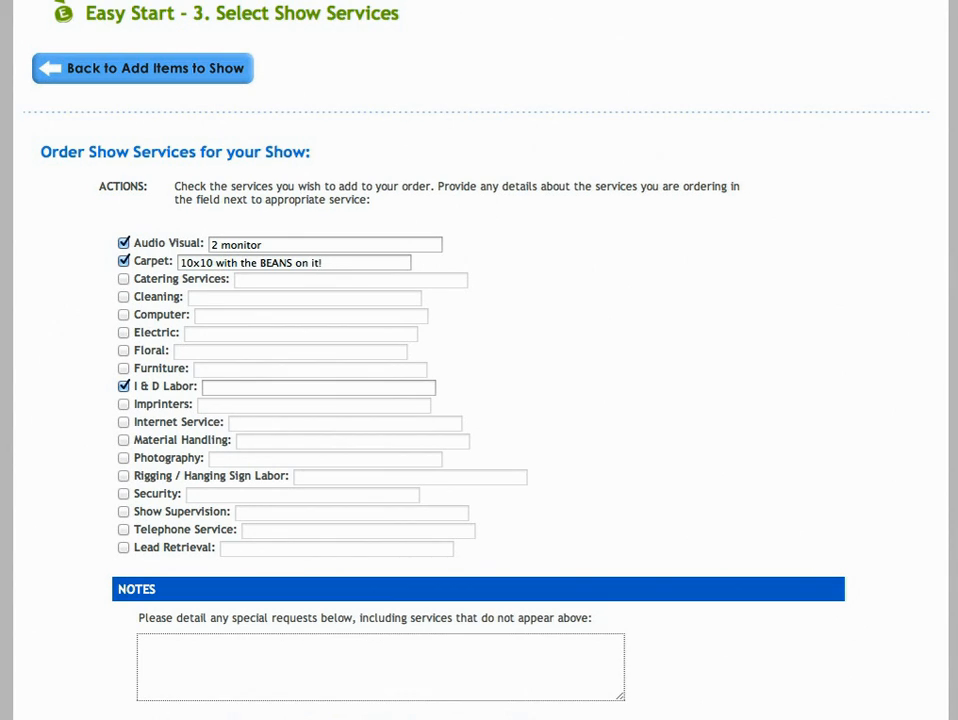
Review the show order's billing, show information, date details, selected items and services
{"action": "scroll", "coordinate": [605, 337], "scroll_direction": "down", "scroll_amount": 5}
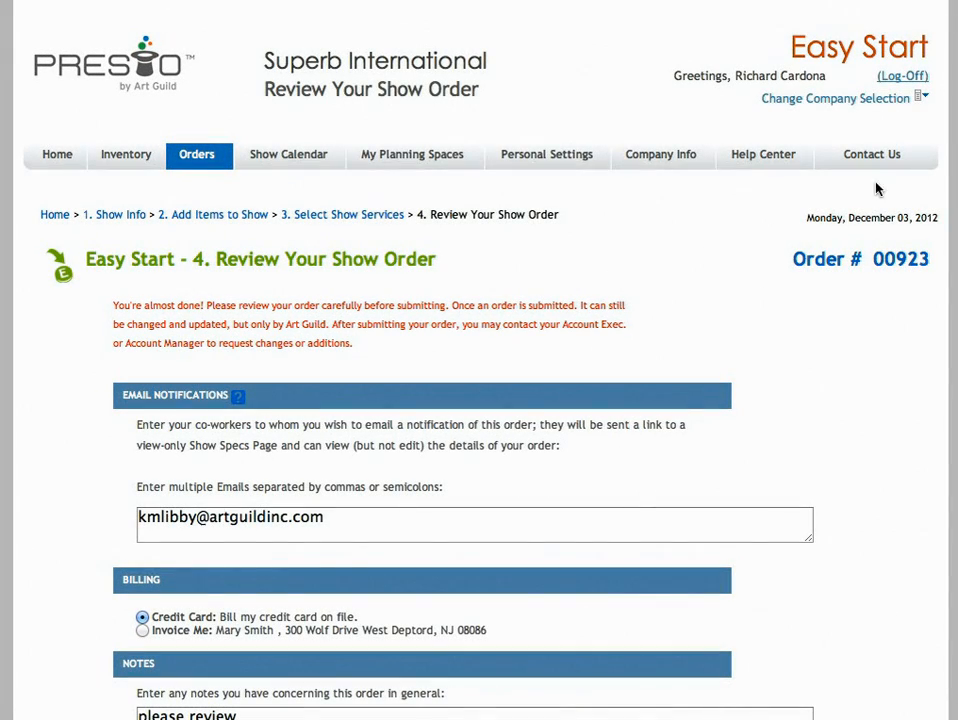
{"action": "scroll", "coordinate": [480, 360], "scroll_direction": "down", "scroll_amount": 6}
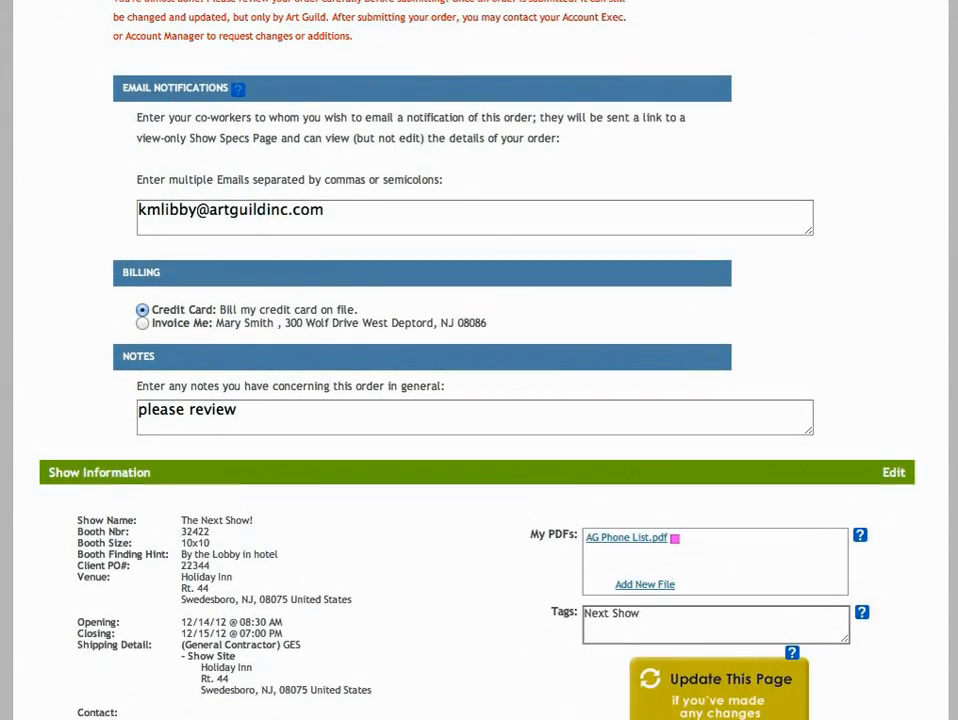
{"action": "scroll", "coordinate": [480, 360], "scroll_direction": "down", "scroll_amount": 2}
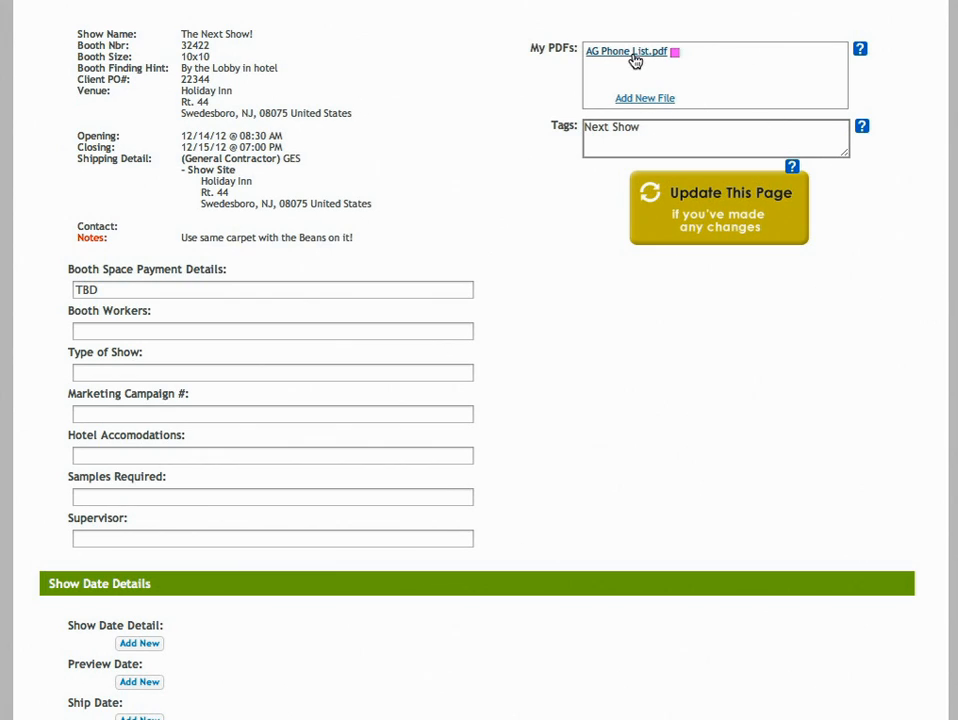
{"action": "scroll", "coordinate": [480, 360], "scroll_direction": "down", "scroll_amount": 5}
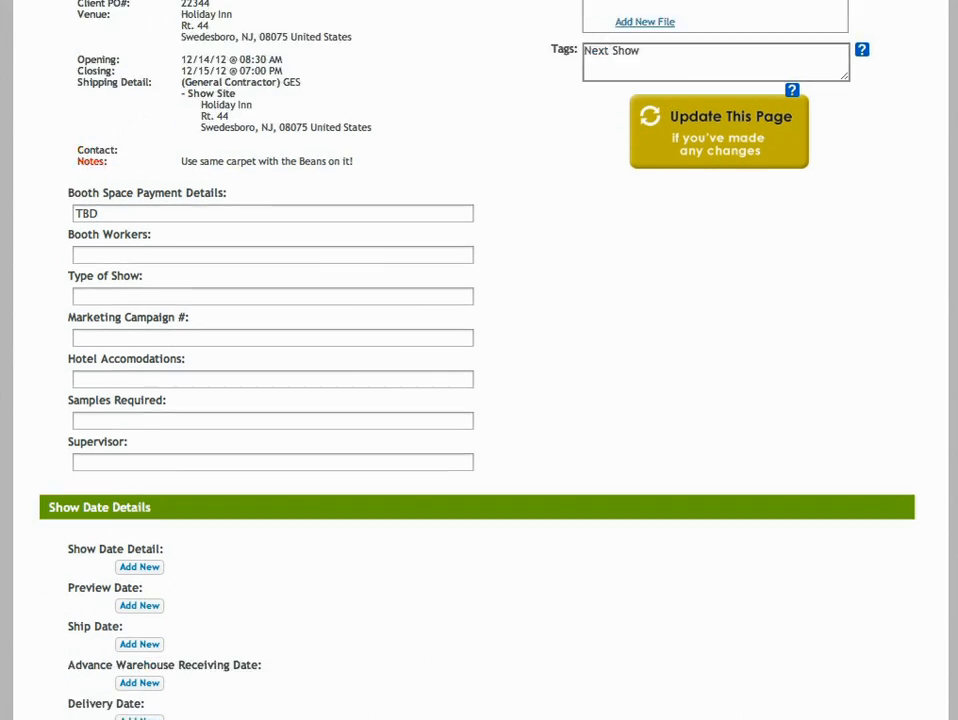
{"action": "scroll", "coordinate": [480, 360], "scroll_direction": "down", "scroll_amount": 4}
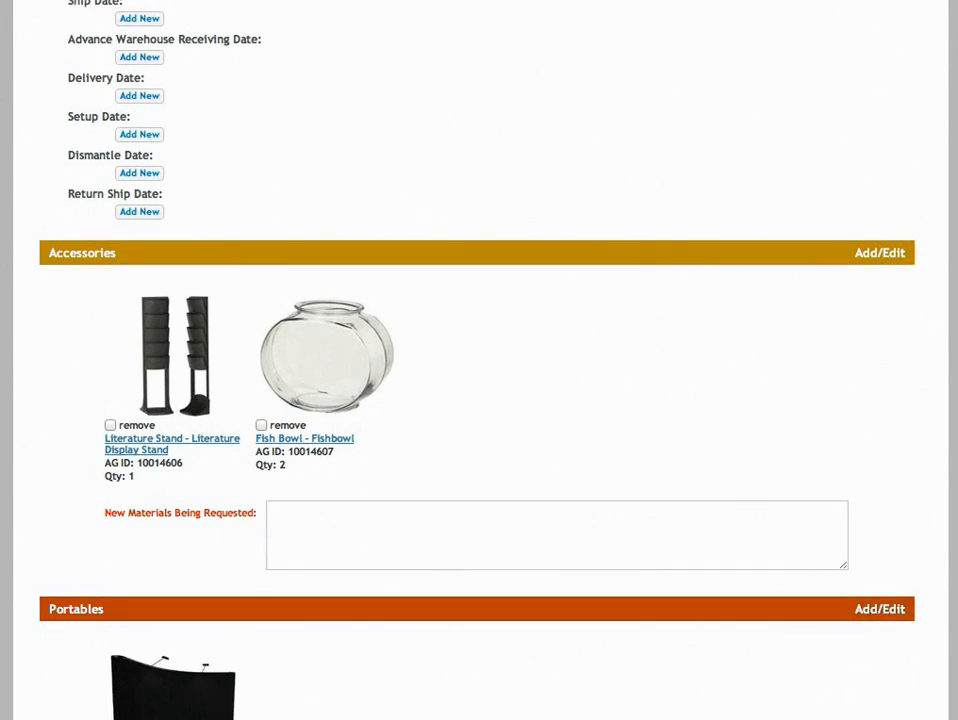
{"action": "scroll", "coordinate": [480, 360], "scroll_direction": "down", "scroll_amount": 3}
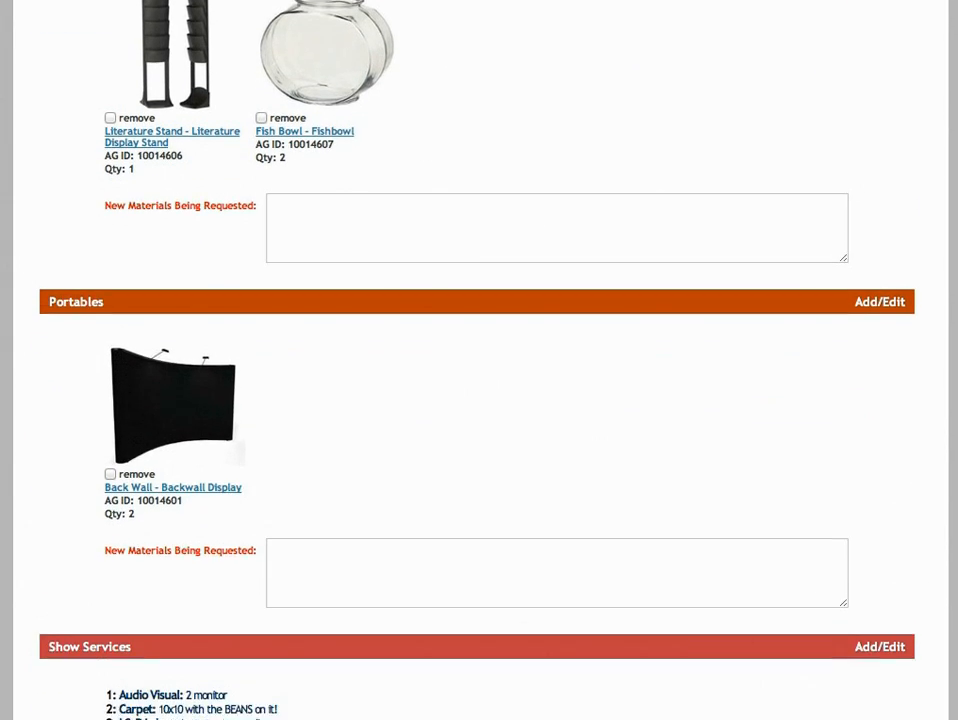
{"action": "scroll", "coordinate": [480, 360], "scroll_direction": "down", "scroll_amount": 1}
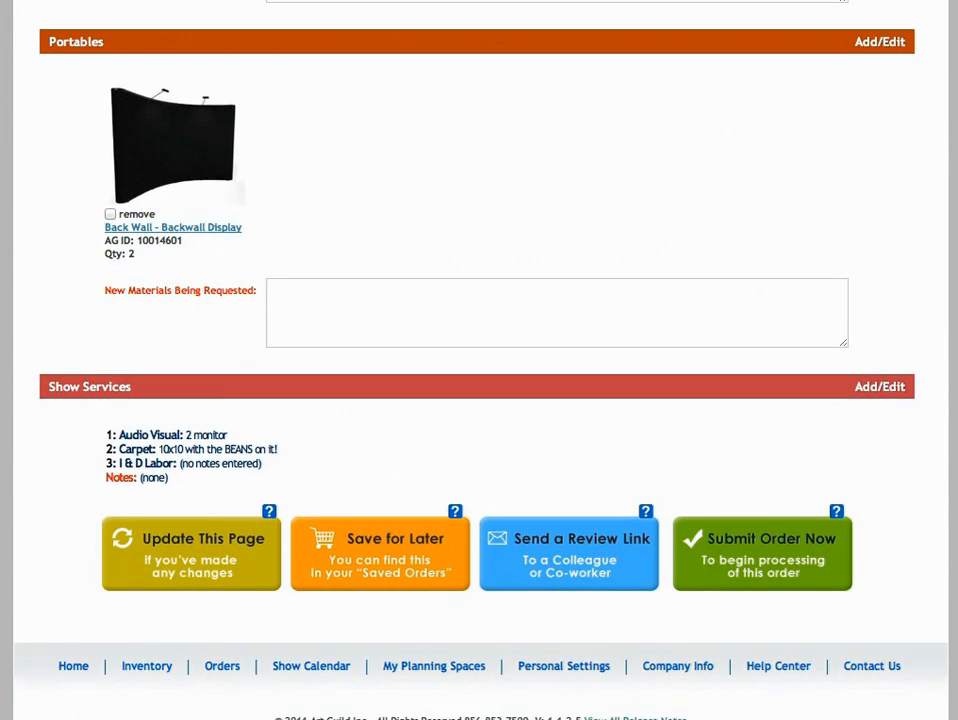
Submit the order for The Next Show! for processing and return to the dashboard
{"action": "left_click", "coordinate": [740, 525]}
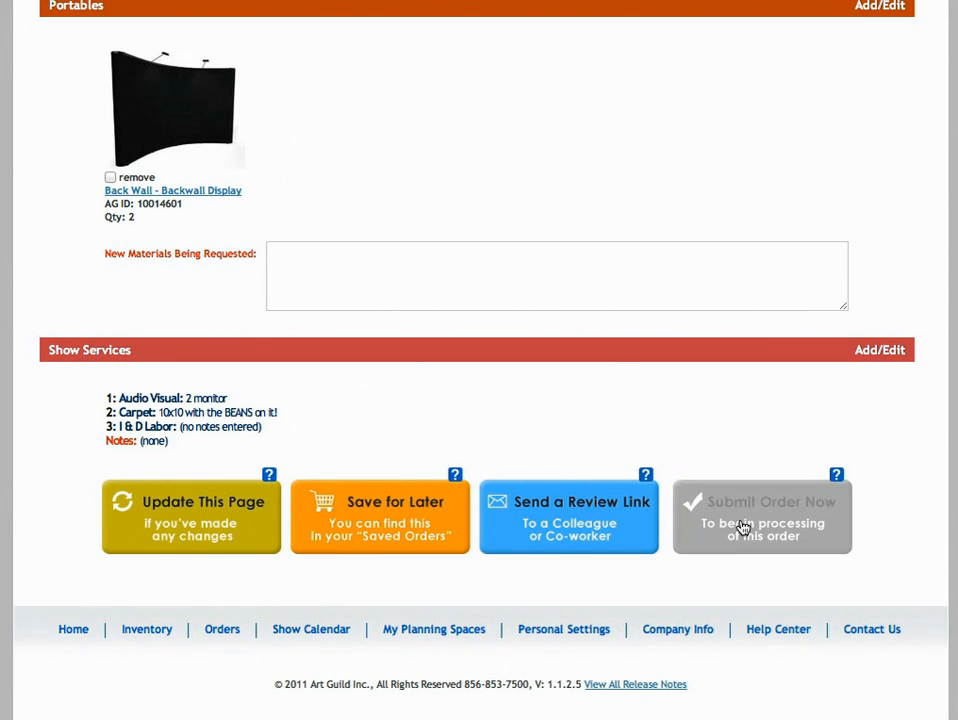
{"action": "left_click", "coordinate": [806, 355]}
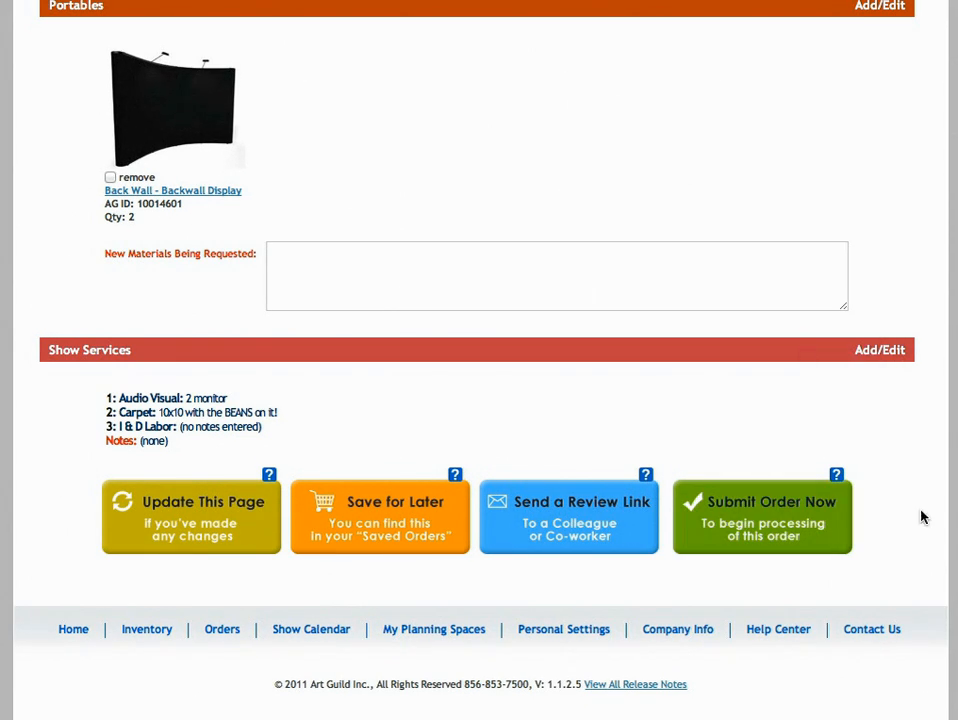
{"action": "left_click", "coordinate": [786, 359]}
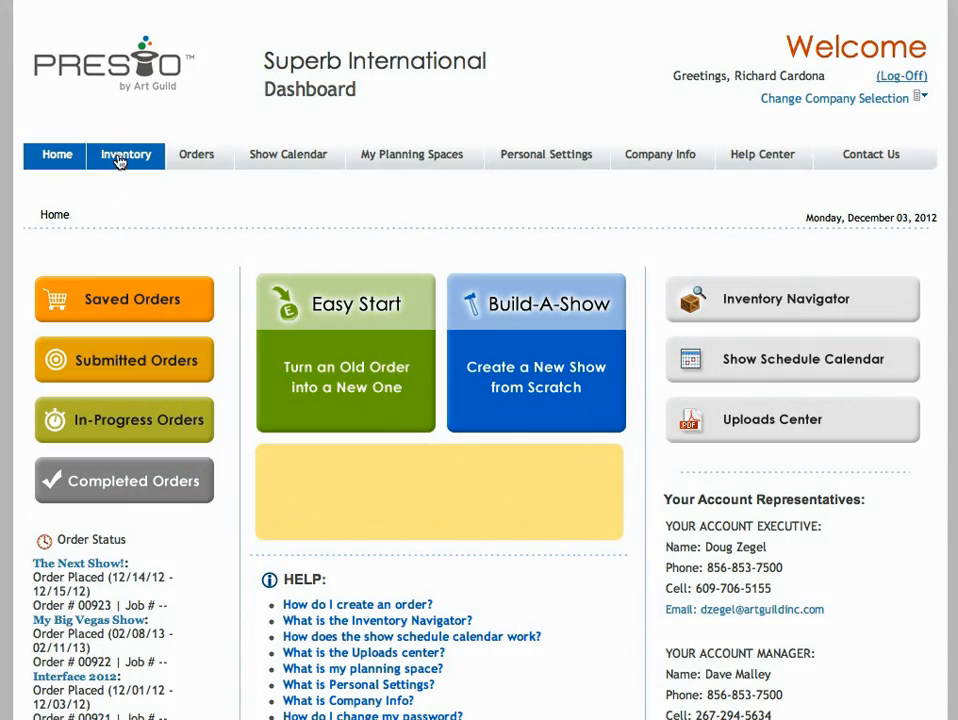
Browse the Accessories and Furniture categories in the Inventory Navigator
{"action": "left_click", "coordinate": [113, 163]}
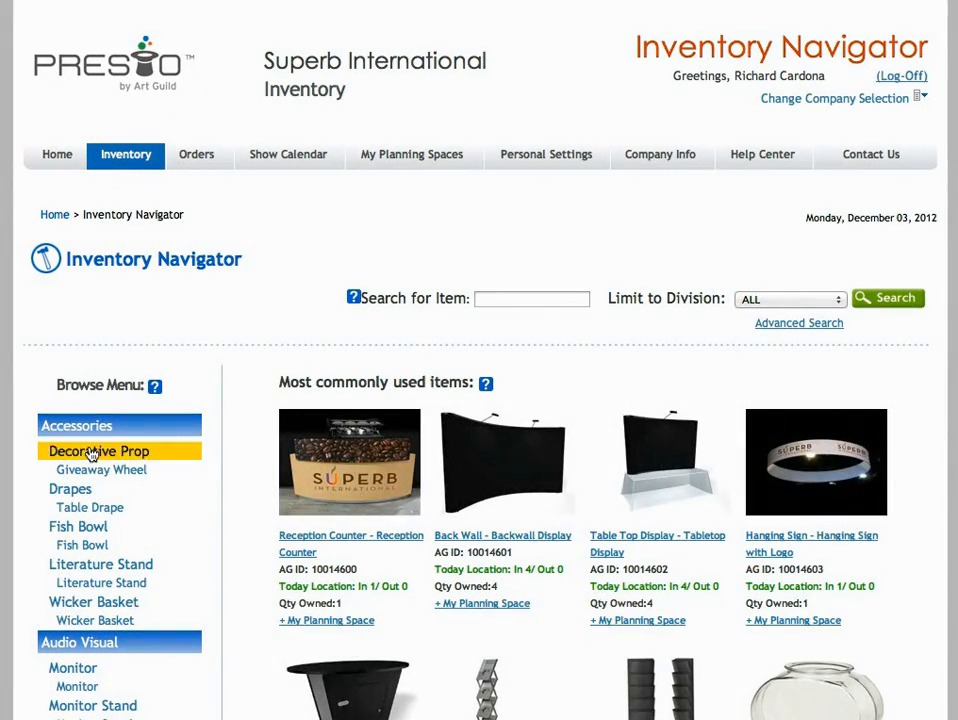
{"action": "left_click", "coordinate": [65, 428]}
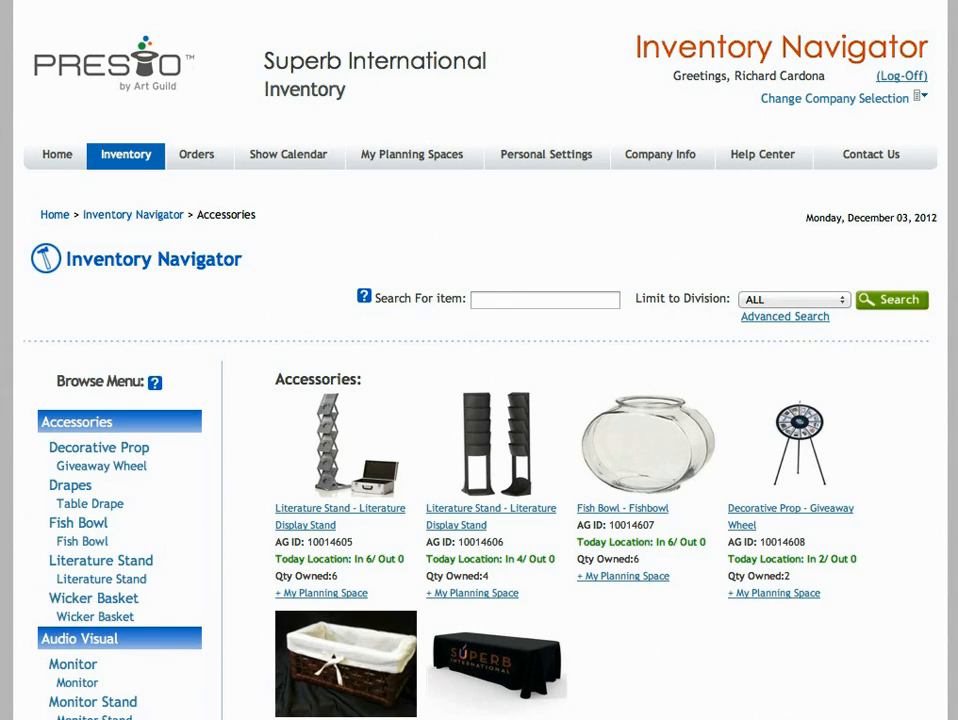
{"action": "scroll", "coordinate": [118, 284], "scroll_direction": "down", "scroll_amount": 4}
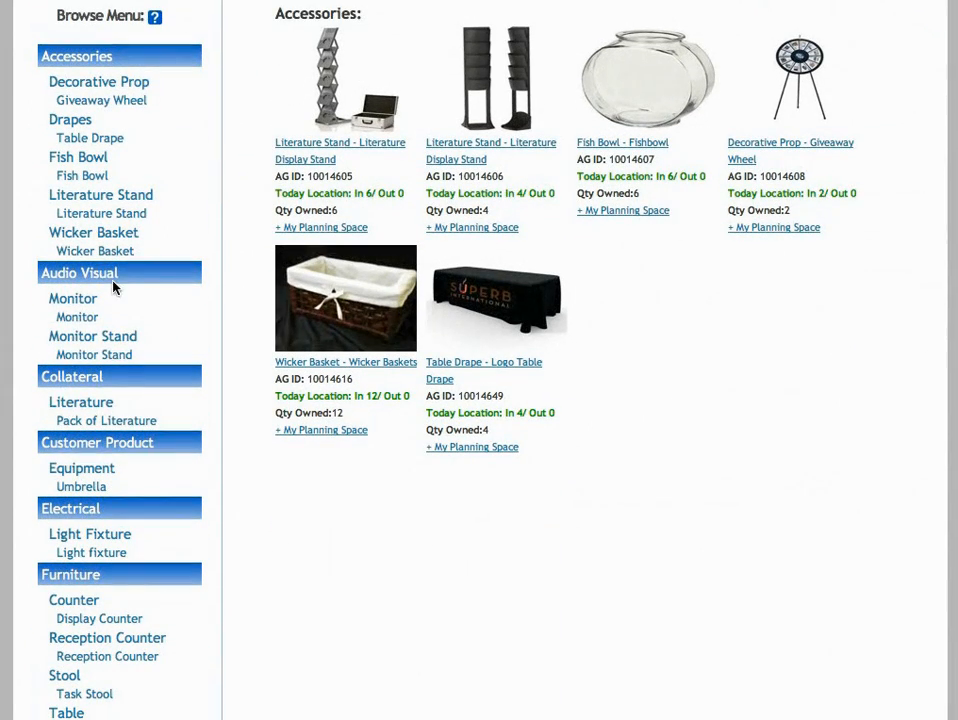
{"action": "left_click", "coordinate": [70, 576]}
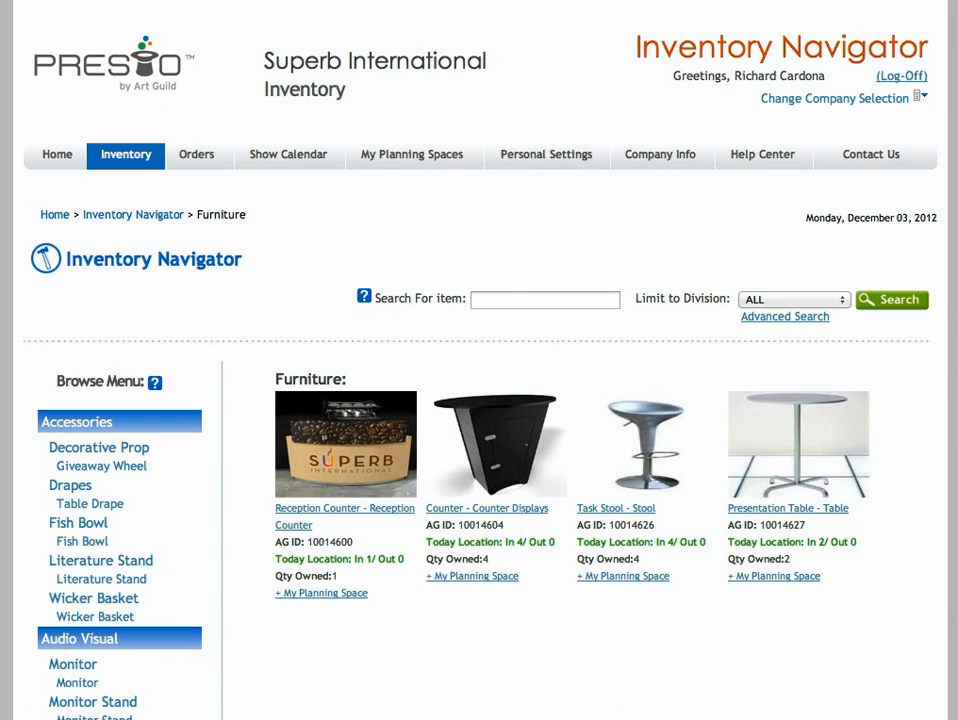
Add the Reception Counter to a new planning space "Stuff for the CAlifornia Show", described "All thinks to consider for CALI in 2013", keywords "California, Items from Vegas that worked,"
{"action": "scroll", "coordinate": [695, 440], "scroll_direction": "down", "scroll_amount": 2}
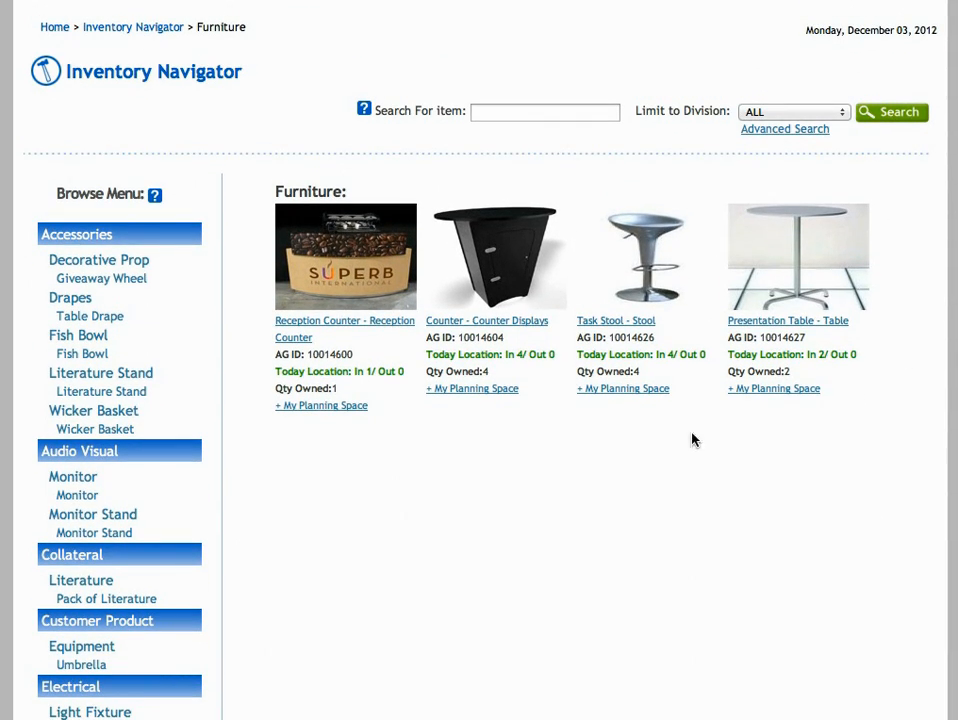
{"action": "left_click", "coordinate": [321, 407]}
{"action": "left_click", "coordinate": [533, 346]}
{"action": "left_click", "coordinate": [533, 346]}
{"action": "left_click", "coordinate": [460, 375]}
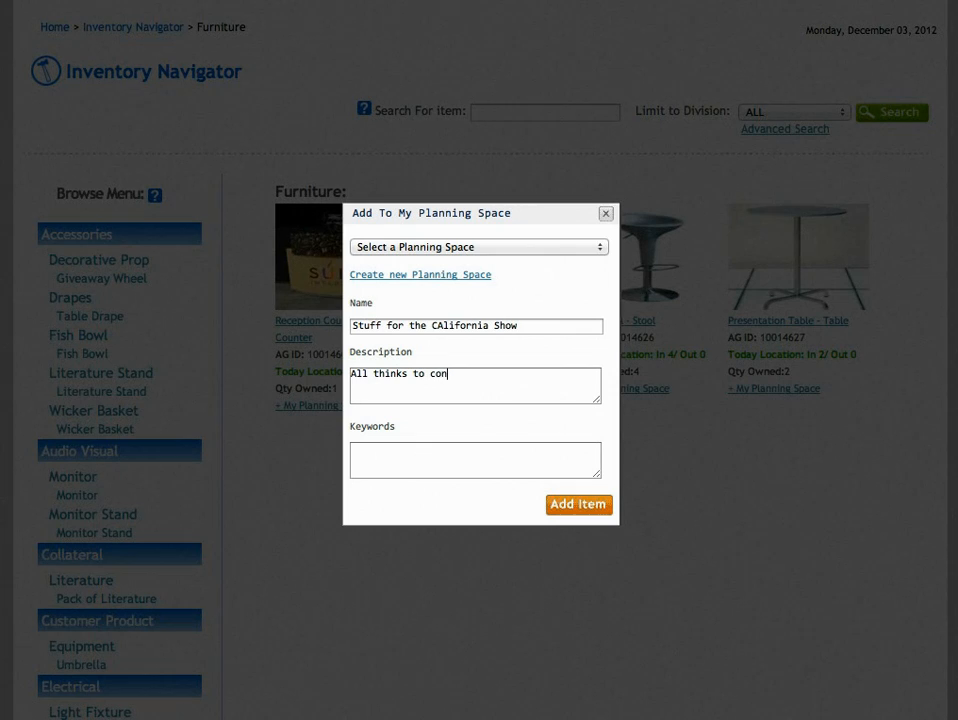
{"action": "type", "text": "ider for CALI in 2013"}
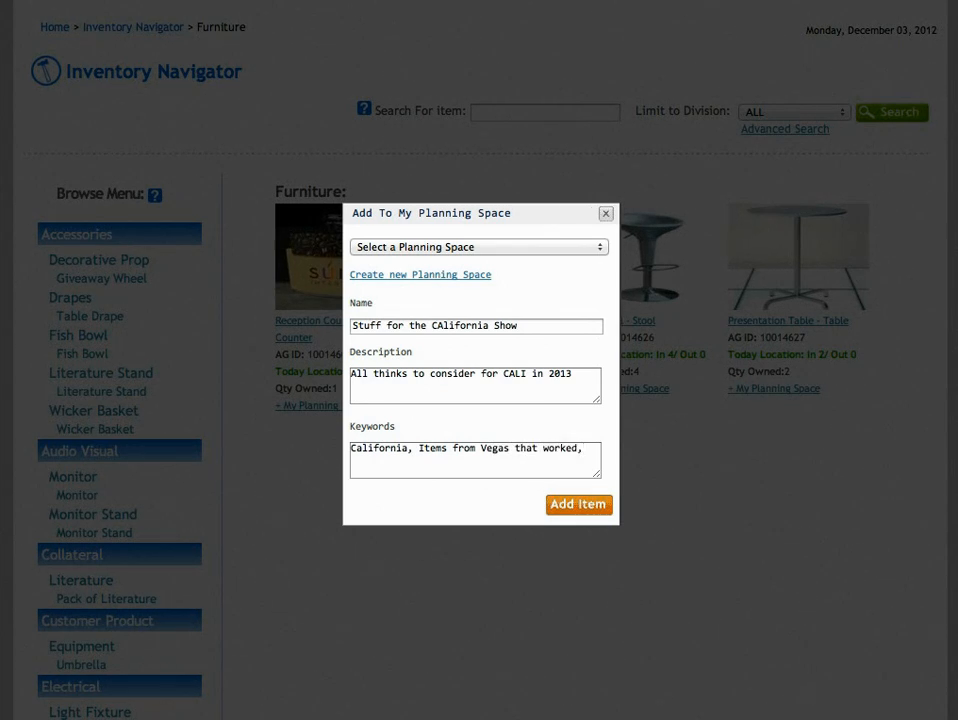
{"action": "left_click", "coordinate": [573, 512]}
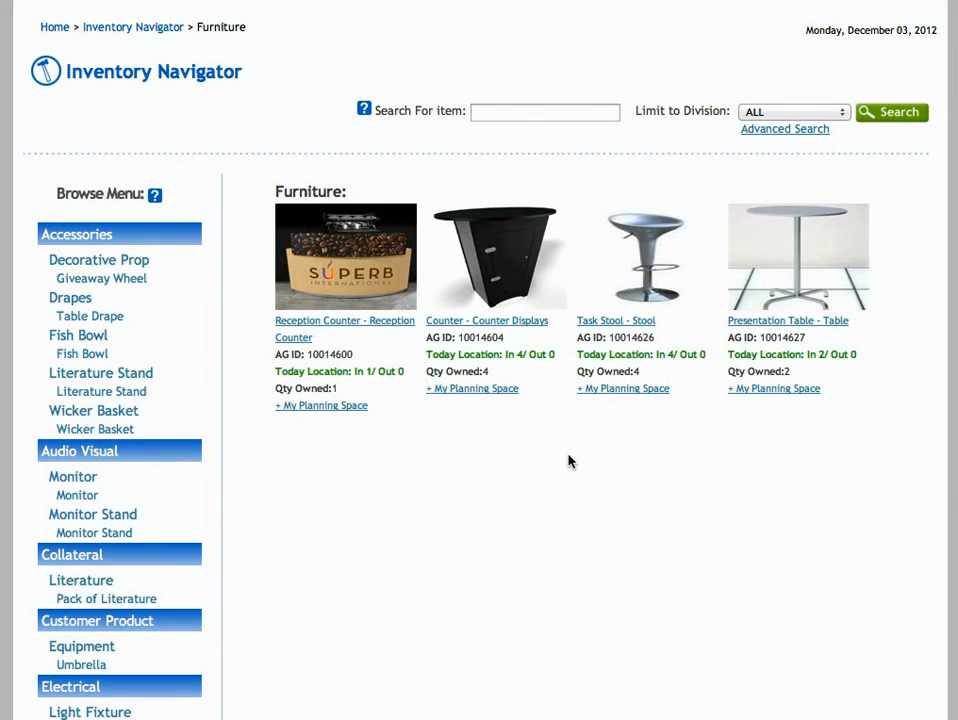
Add the Counter Displays item to the "Stuff for the CAlifornia Show" planning space
{"action": "left_click", "coordinate": [483, 391]}
{"action": "left_click", "coordinate": [500, 345]}
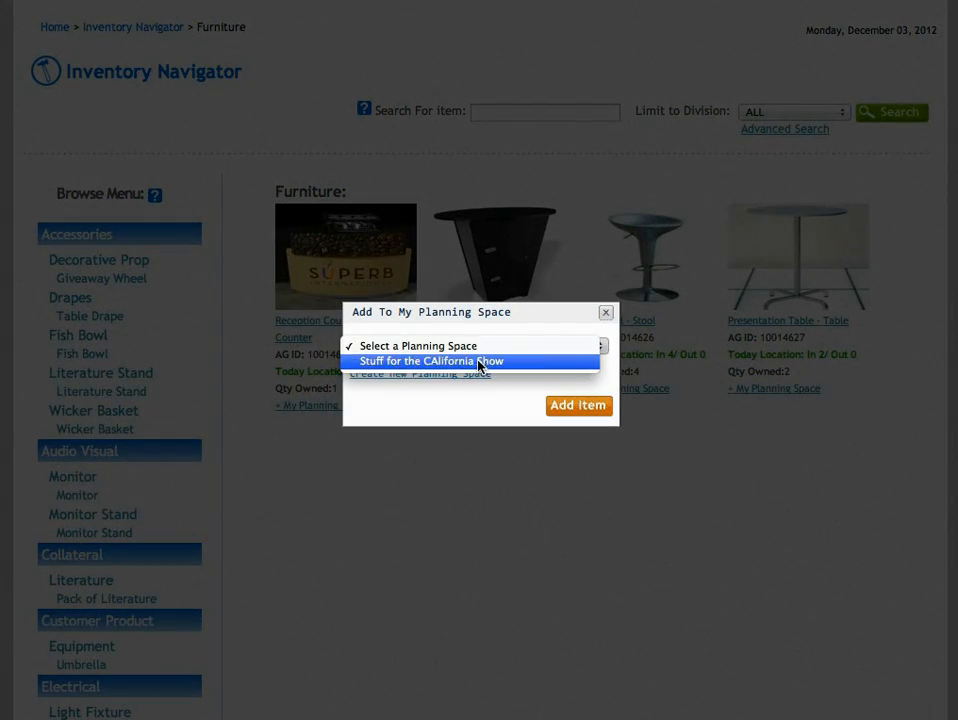
{"action": "left_click", "coordinate": [481, 361]}
{"action": "left_click", "coordinate": [579, 405]}
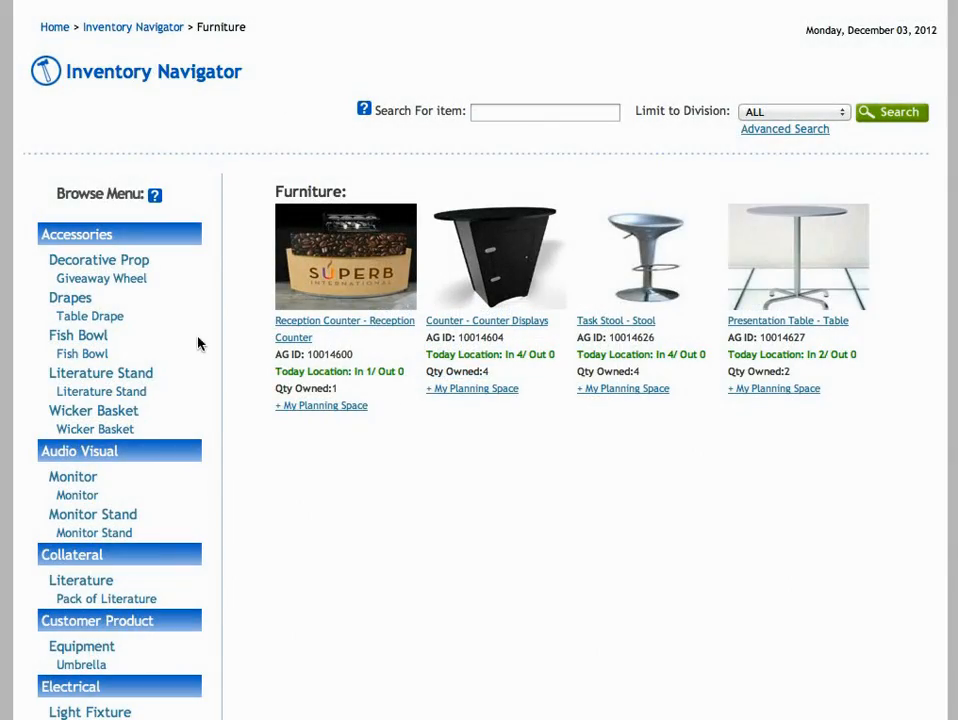
Find the Giveaway Wheel under Decorative Prop and add it to the "Stuff for the CAlifornia Show" planning space
{"action": "left_click", "coordinate": [106, 264]}
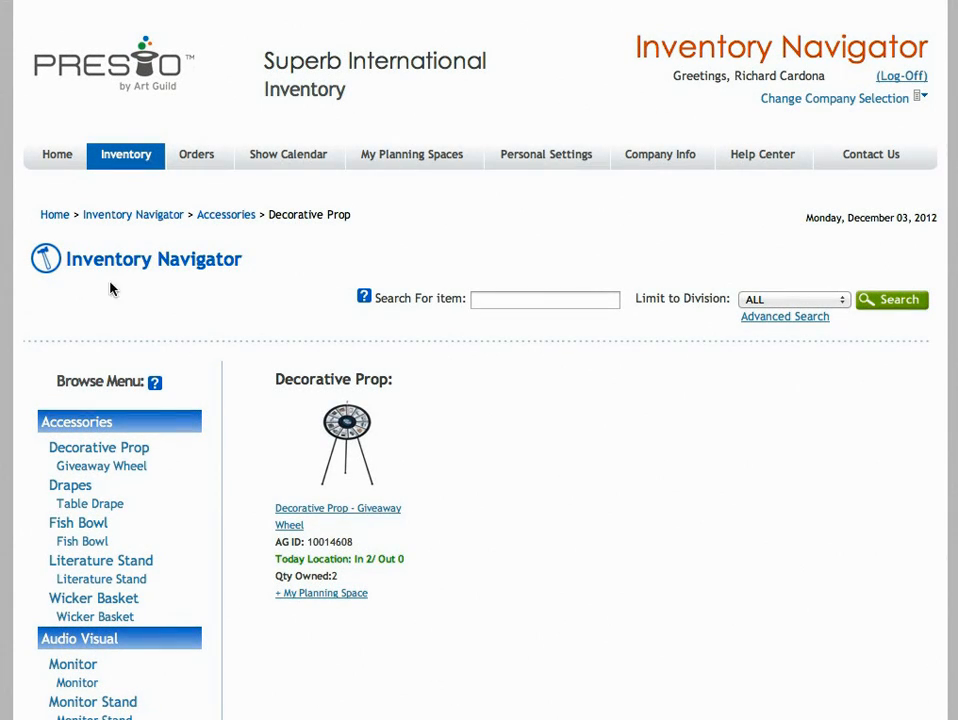
{"action": "left_click", "coordinate": [325, 594]}
{"action": "left_click", "coordinate": [478, 348]}
{"action": "left_click", "coordinate": [464, 362]}
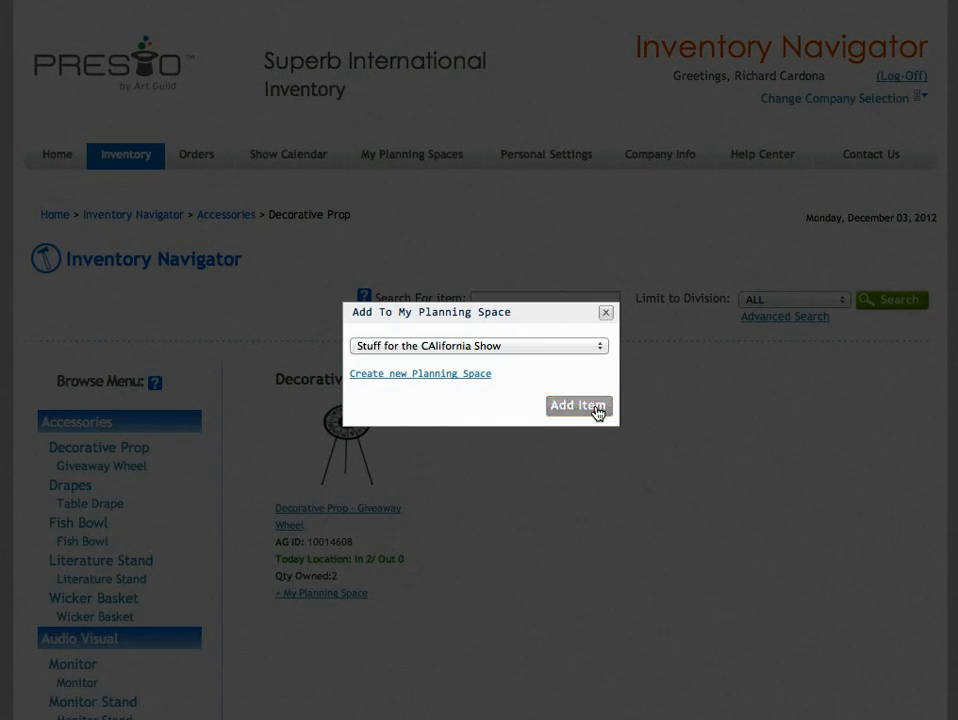
{"action": "left_click", "coordinate": [594, 411]}
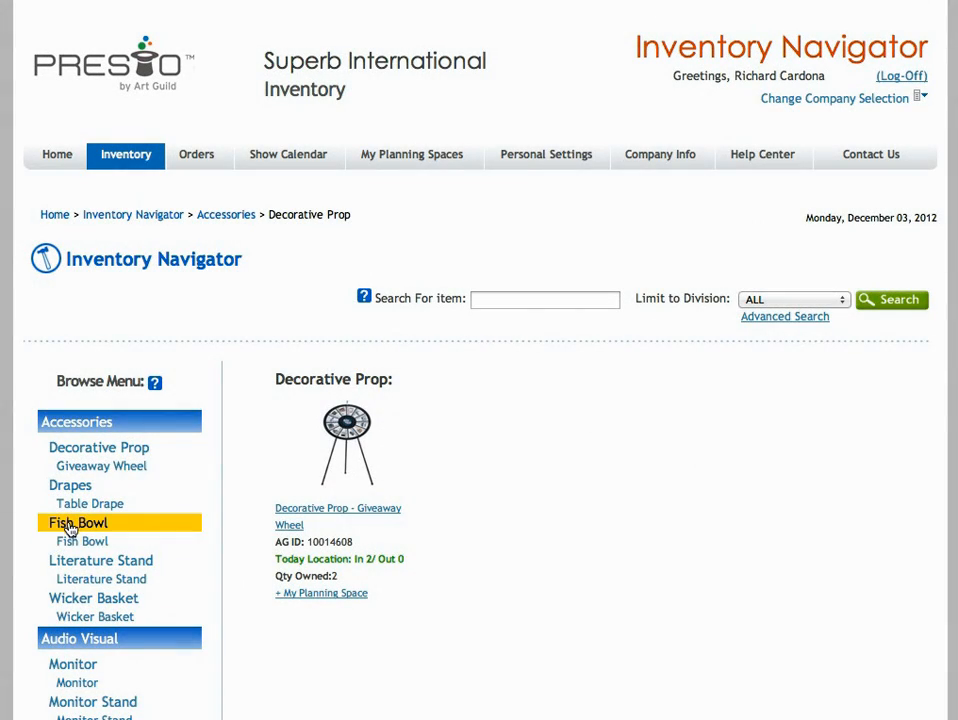
Find the Fishbowl under Fish Bowl and add it to the "Stuff for the CAlifornia Show" planning space
{"action": "left_click", "coordinate": [88, 523]}
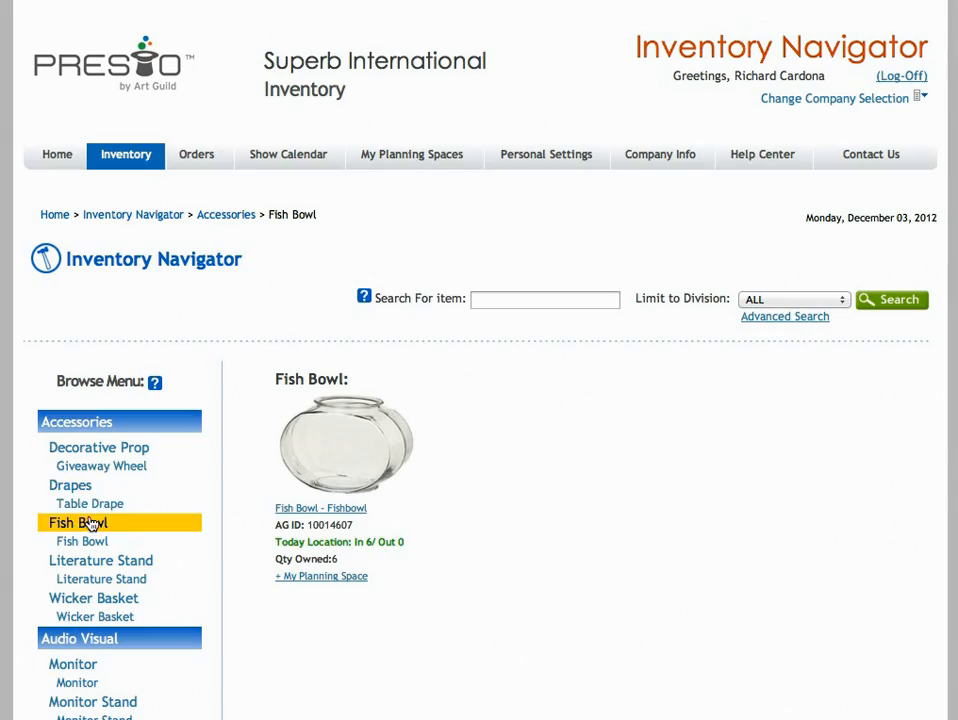
{"action": "left_click", "coordinate": [327, 585]}
{"action": "left_click", "coordinate": [535, 346]}
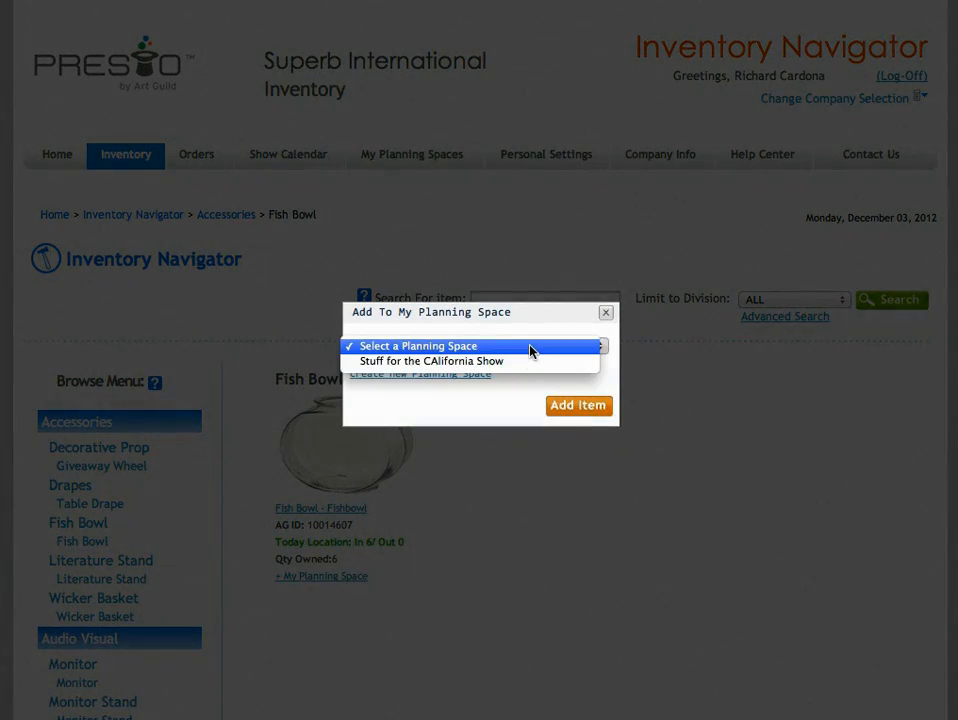
{"action": "left_click", "coordinate": [535, 361]}
{"action": "left_click", "coordinate": [577, 410]}
Find the Hanging Sign with Logo in Graphics and add it to the "Stuff for the CAlifornia Show" planning space
{"action": "scroll", "coordinate": [823, 353], "scroll_direction": "down", "scroll_amount": 1}
{"action": "scroll", "coordinate": [434, 592], "scroll_direction": "down", "scroll_amount": 6}
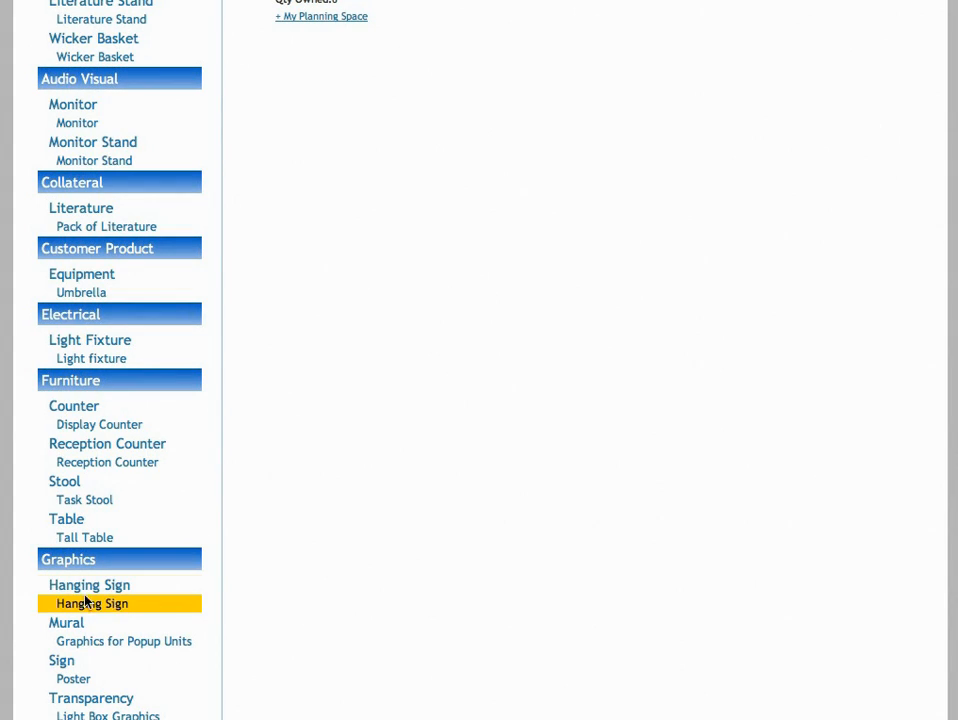
{"action": "left_click", "coordinate": [89, 588]}
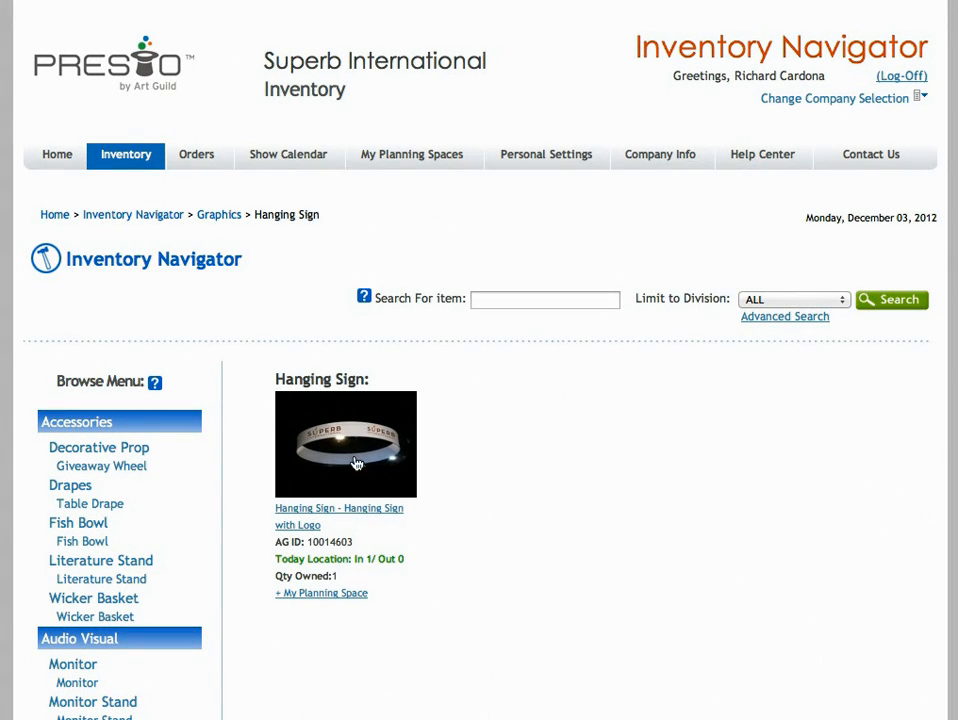
{"action": "left_click", "coordinate": [333, 594]}
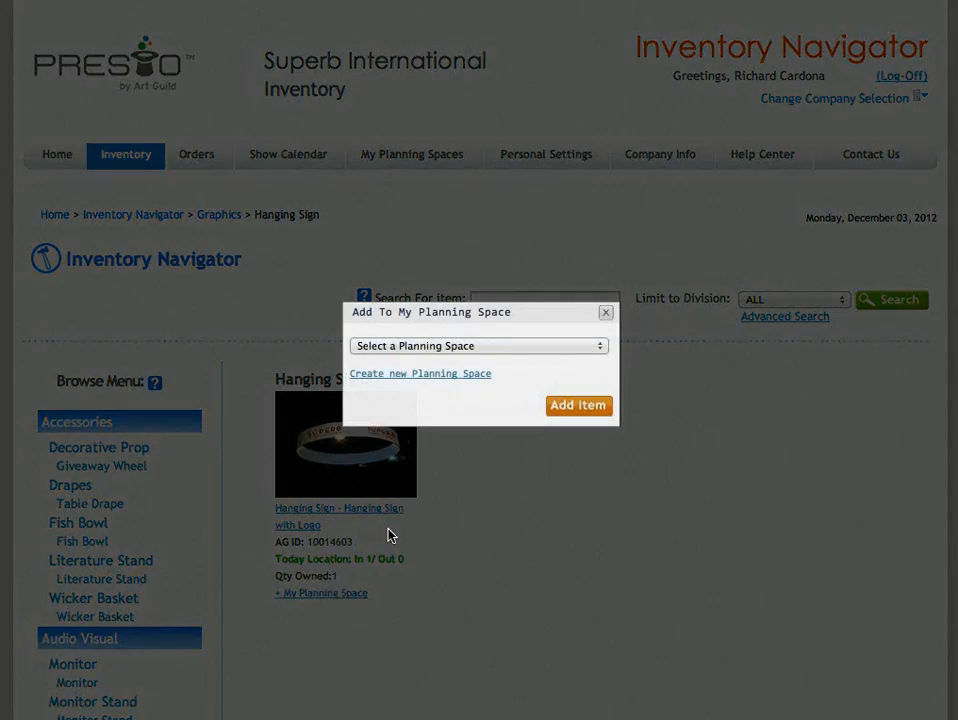
{"action": "left_click", "coordinate": [552, 346]}
{"action": "left_click", "coordinate": [541, 363]}
{"action": "left_click", "coordinate": [568, 410]}
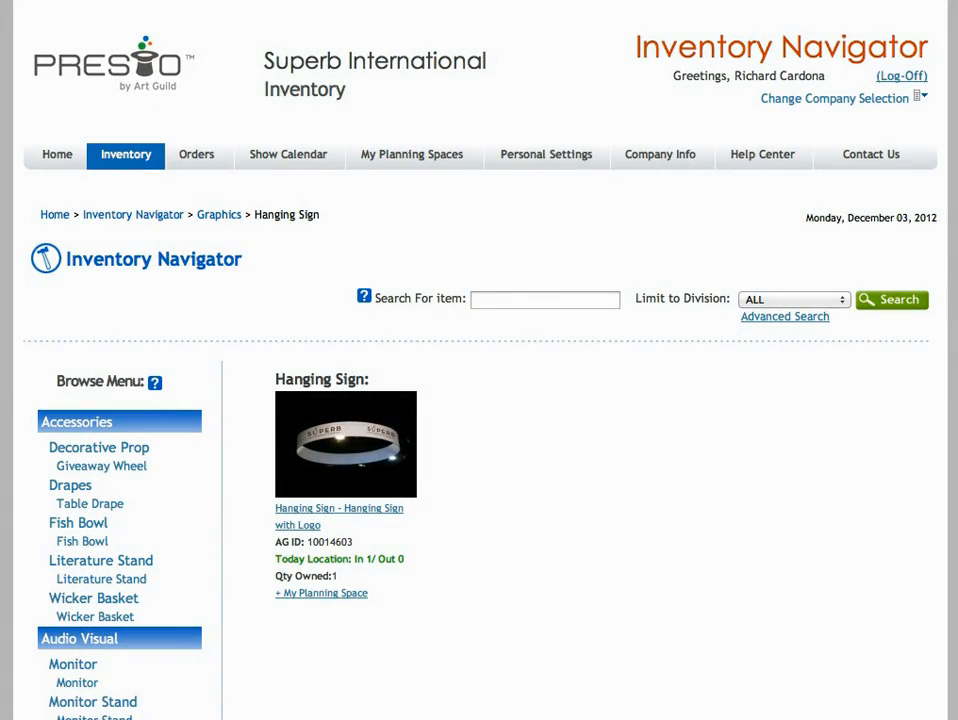
View the Reception Counter's item details under Furniture and add it from there to the "Stuff for the CAlifornia Show" planning space
{"action": "scroll", "coordinate": [950, 543], "scroll_direction": "down", "scroll_amount": 10}
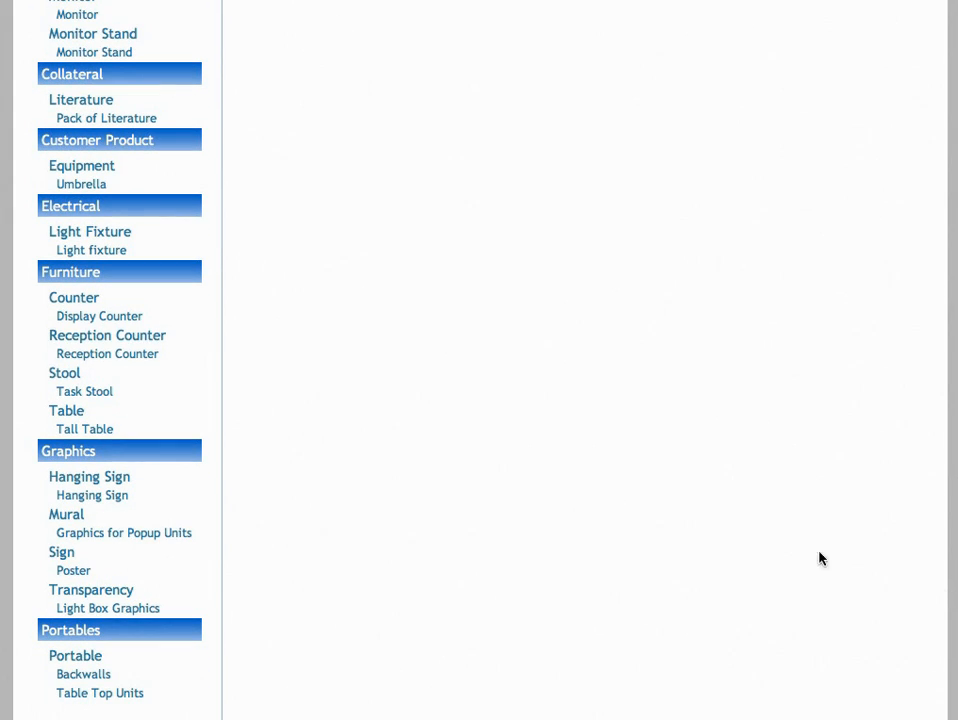
{"action": "left_click", "coordinate": [124, 340]}
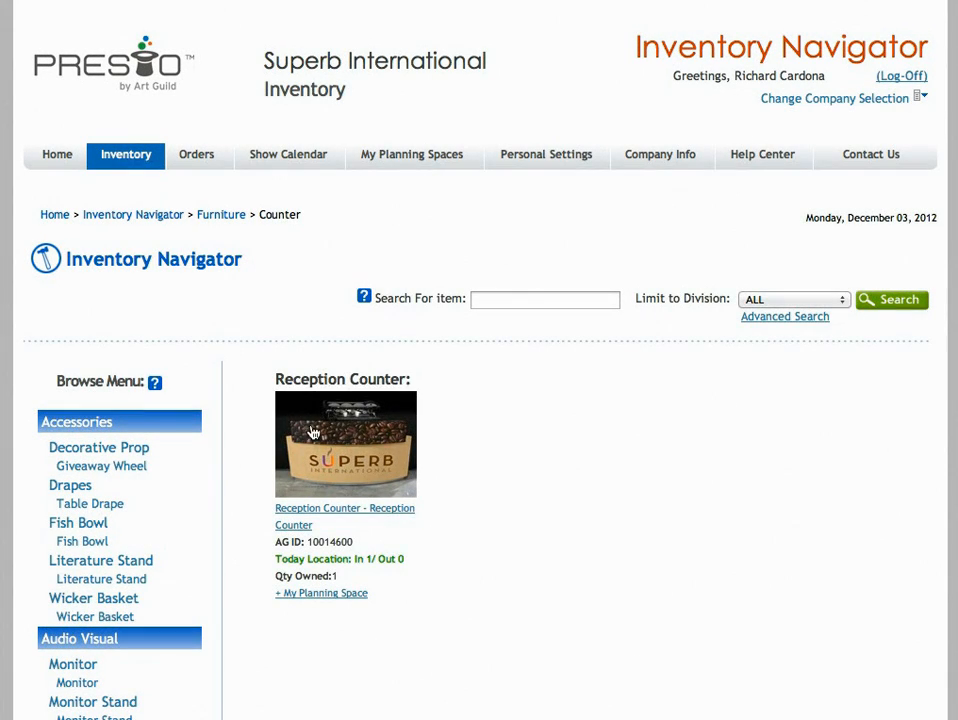
{"action": "left_click", "coordinate": [370, 443]}
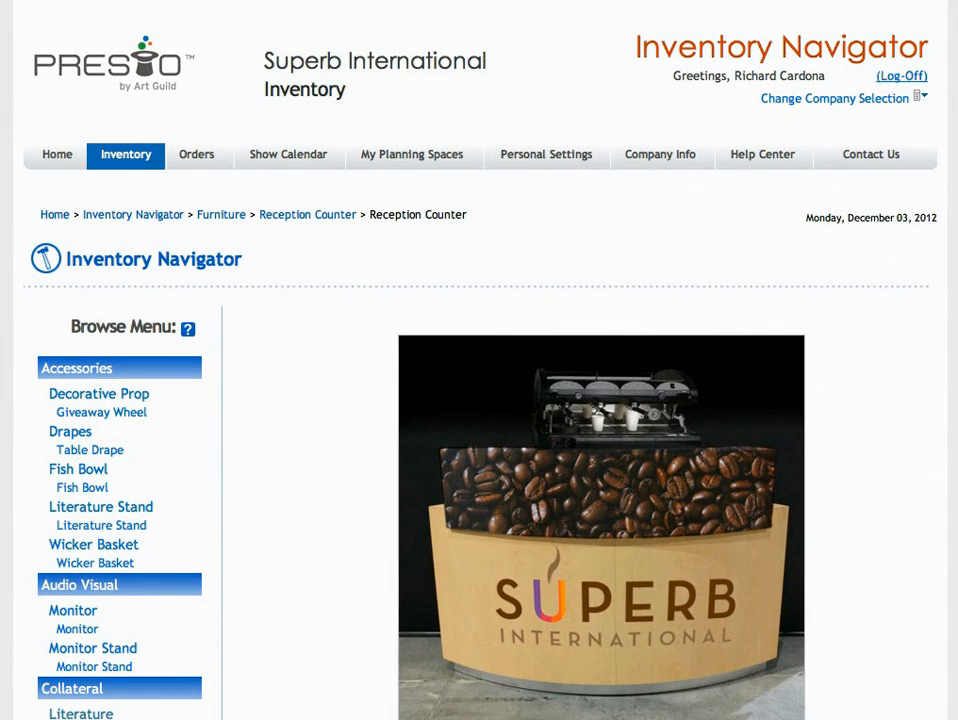
{"action": "scroll", "coordinate": [480, 360], "scroll_direction": "down", "scroll_amount": 10}
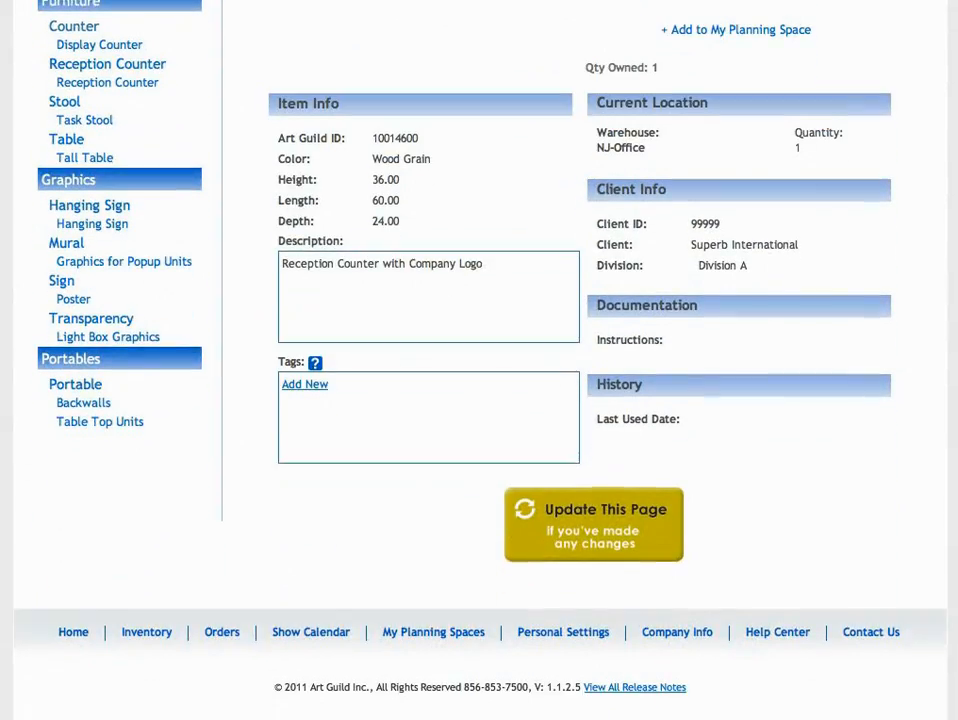
{"action": "scroll", "coordinate": [729, 581], "scroll_direction": "up", "scroll_amount": 6}
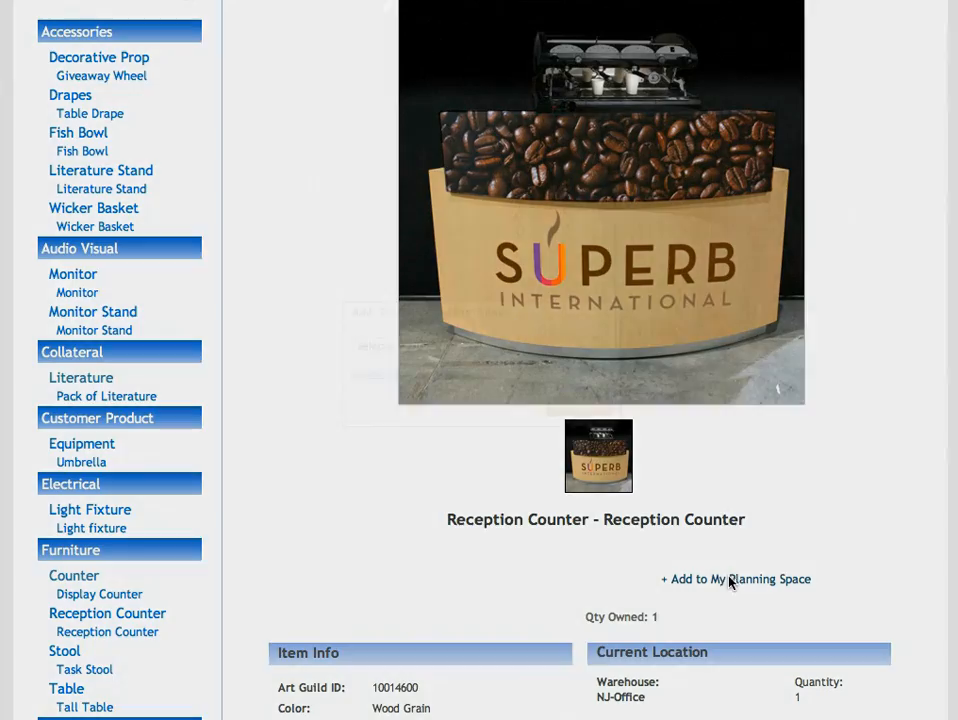
{"action": "left_click", "coordinate": [729, 581]}
{"action": "left_click", "coordinate": [513, 345]}
{"action": "left_click", "coordinate": [500, 362]}
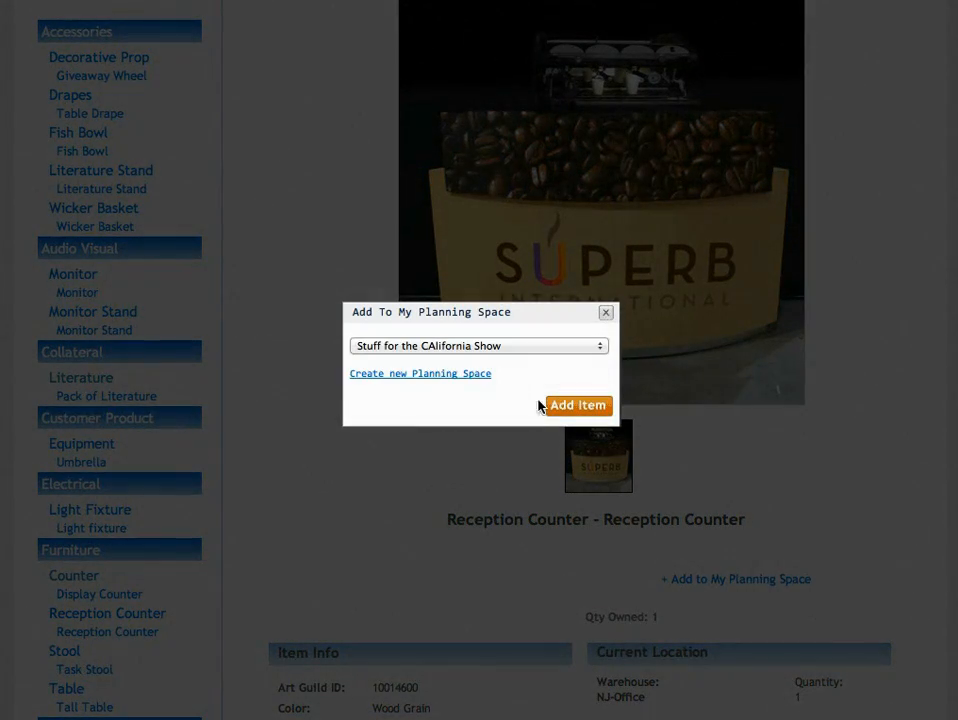
{"action": "left_click", "coordinate": [578, 406]}
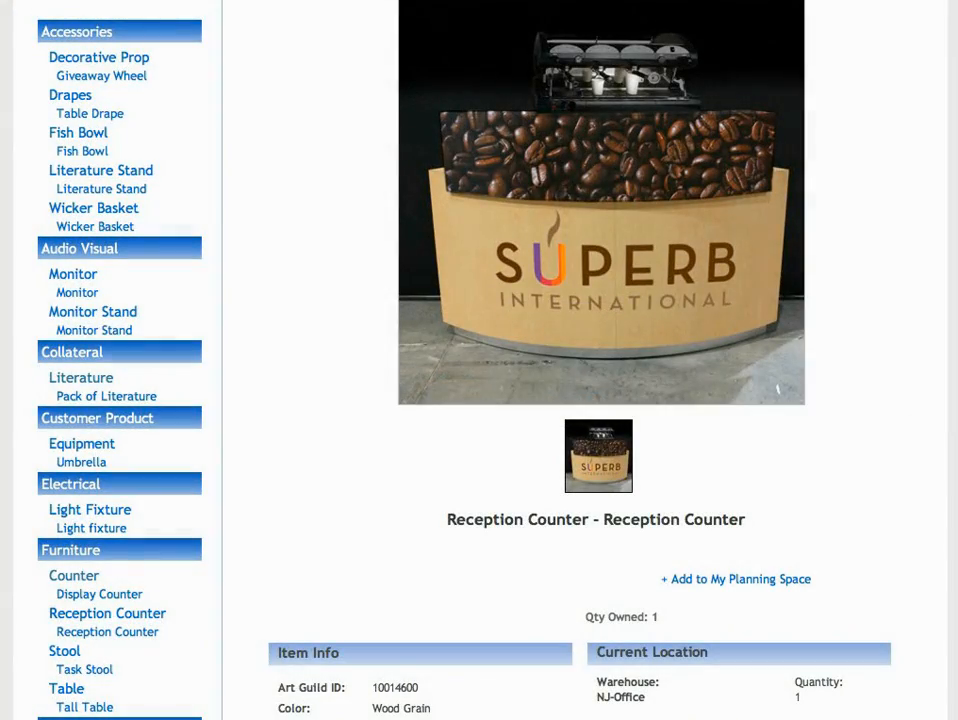
Open the "Stuff for the CAlifornia Show" planning space and review its description, keywords and collected items
{"action": "scroll", "coordinate": [480, 400], "scroll_direction": "up", "scroll_amount": 4}
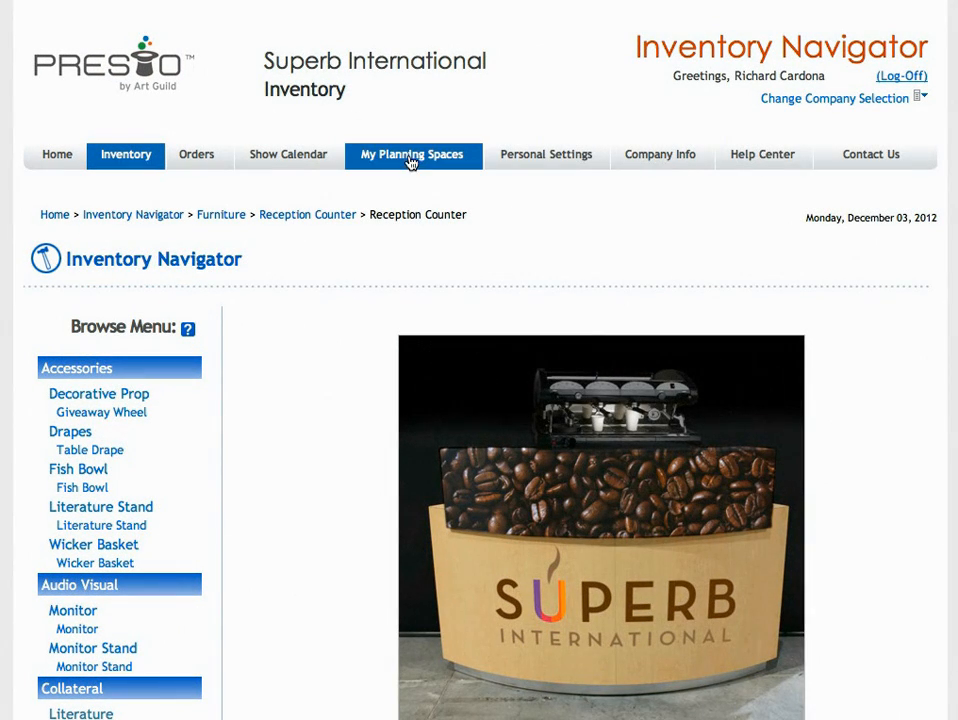
{"action": "left_click", "coordinate": [409, 158]}
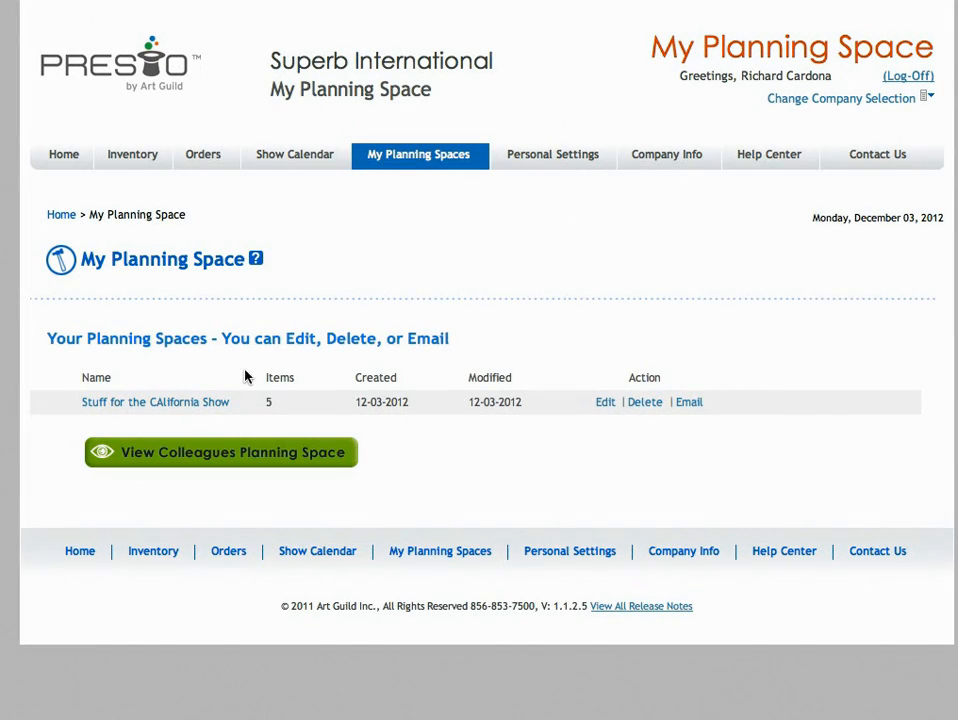
{"action": "left_click", "coordinate": [152, 404]}
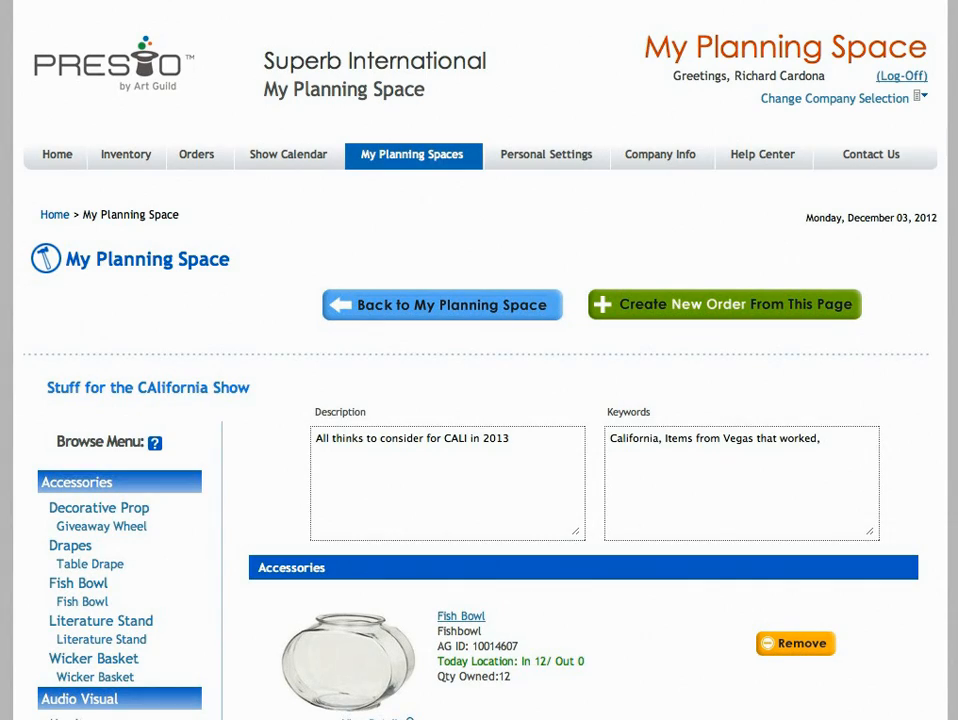
{"action": "scroll", "coordinate": [479, 400], "scroll_direction": "down", "scroll_amount": 5}
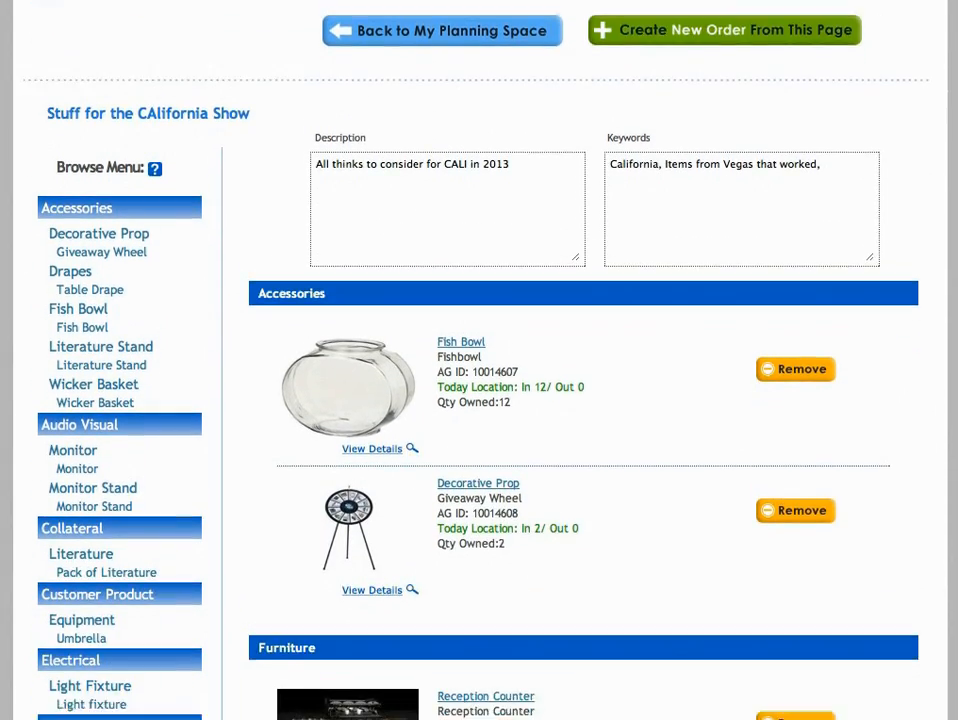
{"action": "scroll", "coordinate": [583, 400], "scroll_direction": "down", "scroll_amount": 5}
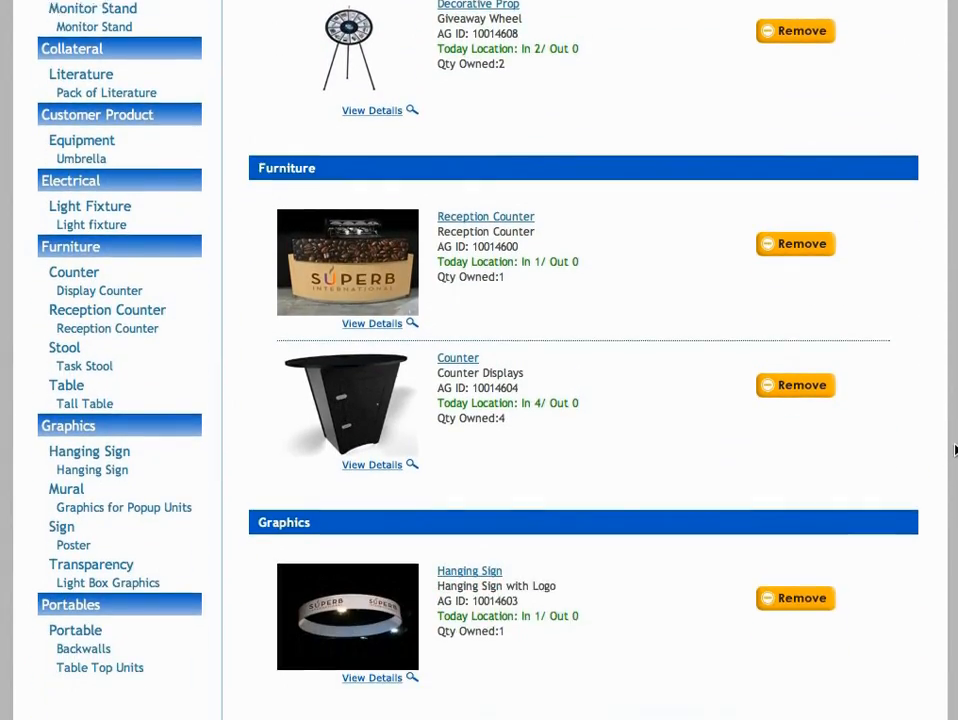
{"action": "scroll", "coordinate": [479, 360], "scroll_direction": "down", "scroll_amount": 2}
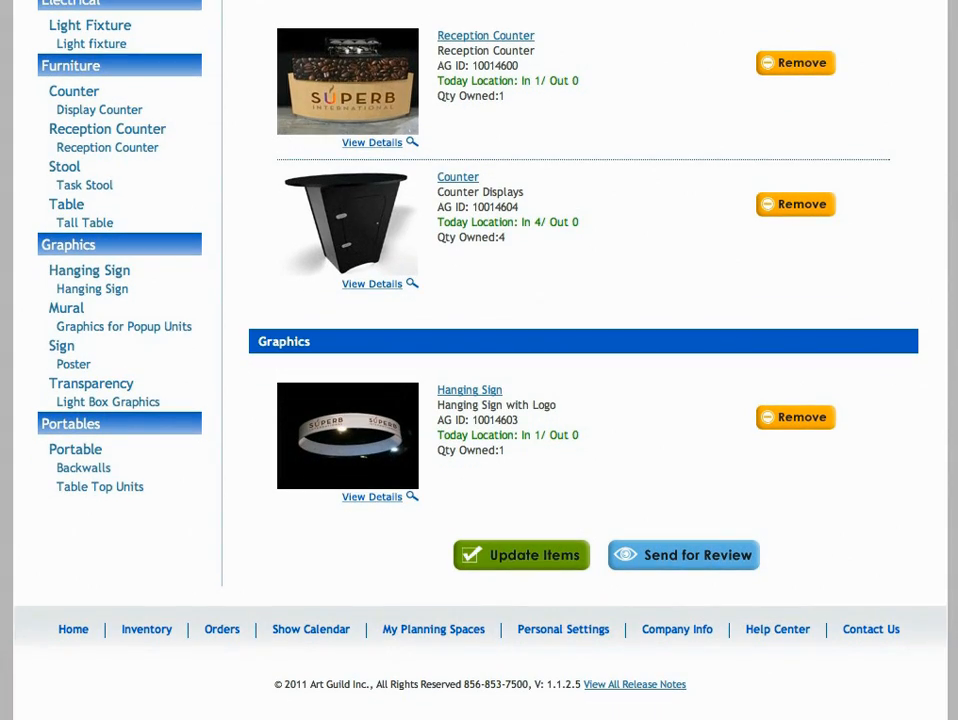
{"action": "scroll", "coordinate": [583, 400], "scroll_direction": "up", "scroll_amount": 10}
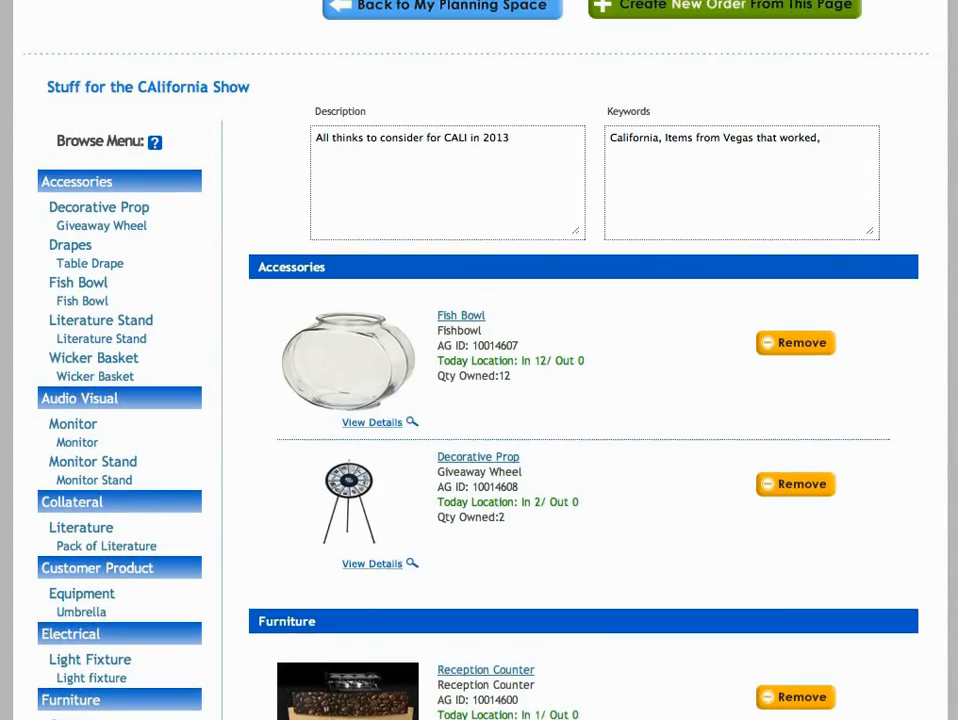
{"action": "scroll", "coordinate": [479, 360], "scroll_direction": "up", "scroll_amount": 3}
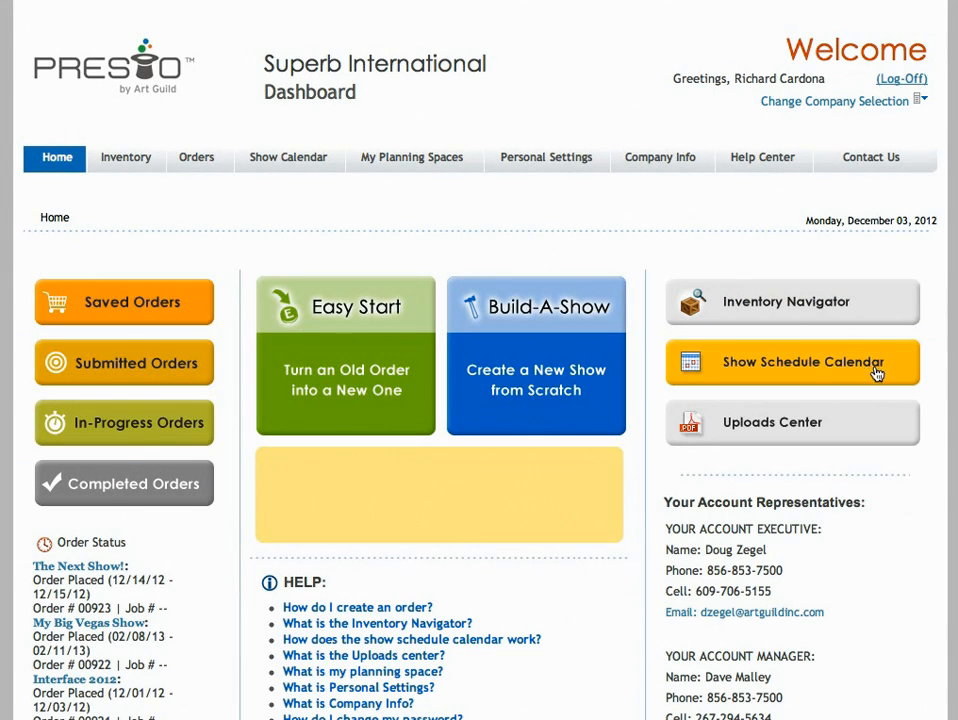
Search the Show Calendar for shows dated from 12/03/2012 to 12/21/2012
{"action": "left_click", "coordinate": [900, 371]}
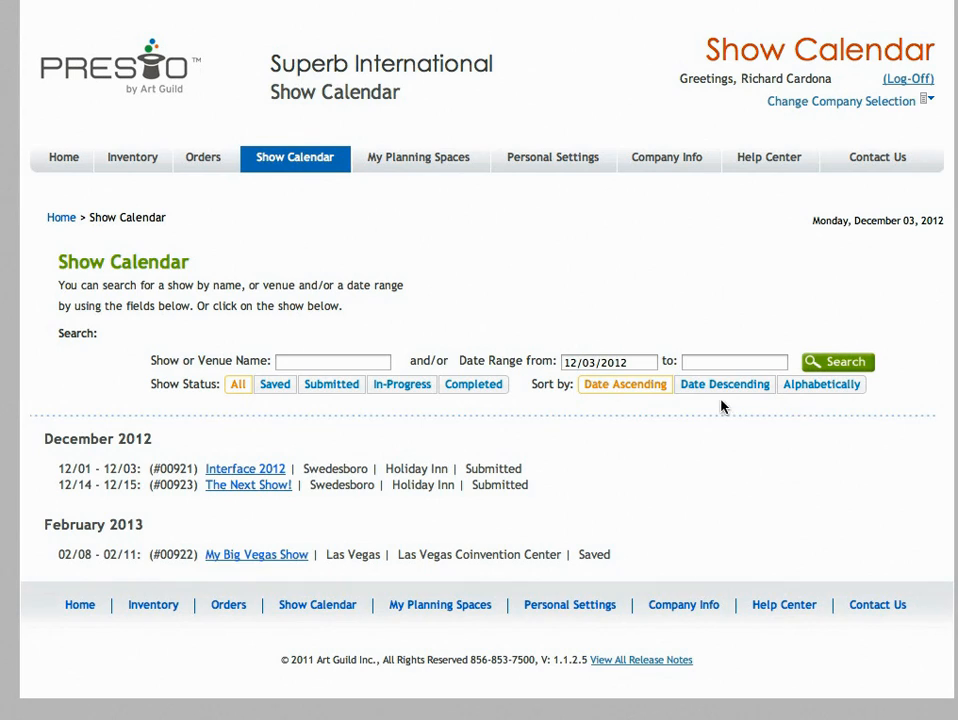
{"action": "left_click", "coordinate": [628, 361]}
{"action": "left_click", "coordinate": [710, 361]}
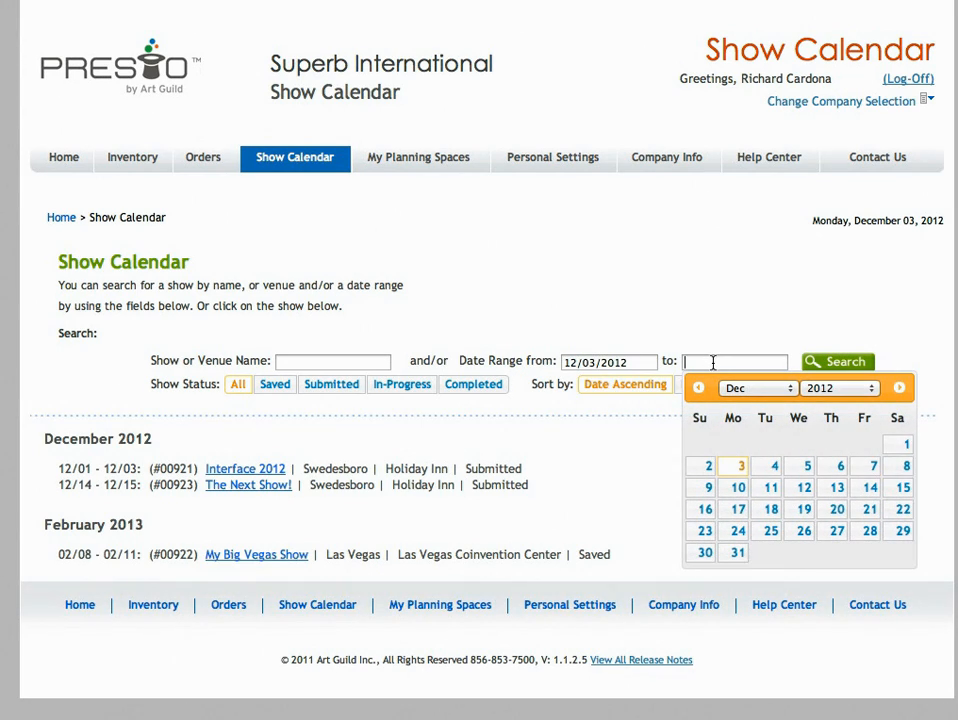
{"action": "left_click", "coordinate": [870, 511]}
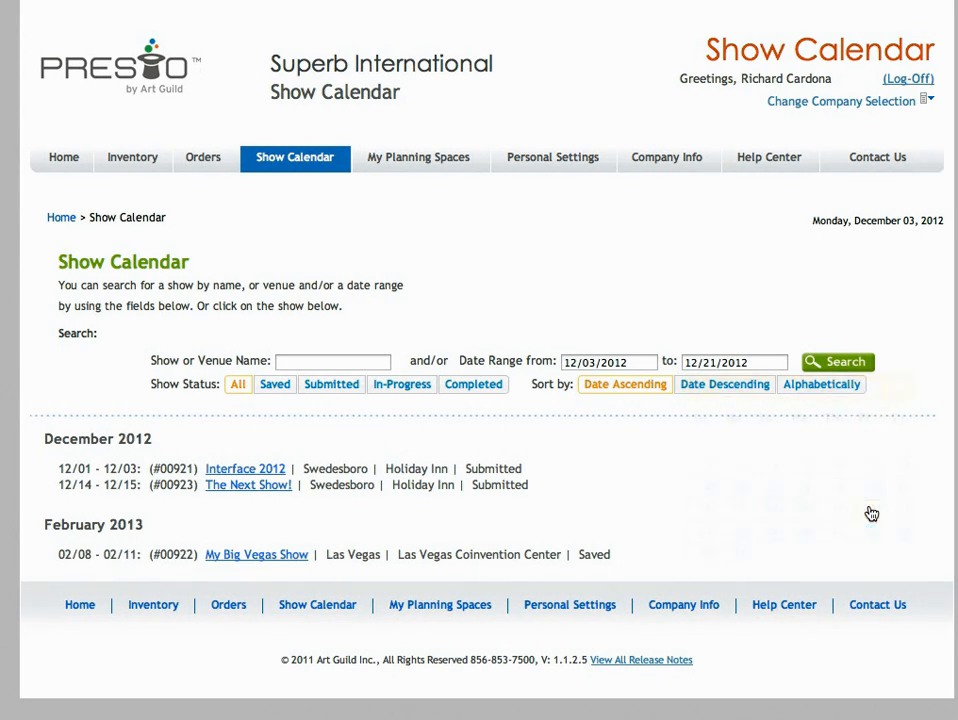
{"action": "left_click", "coordinate": [831, 365]}
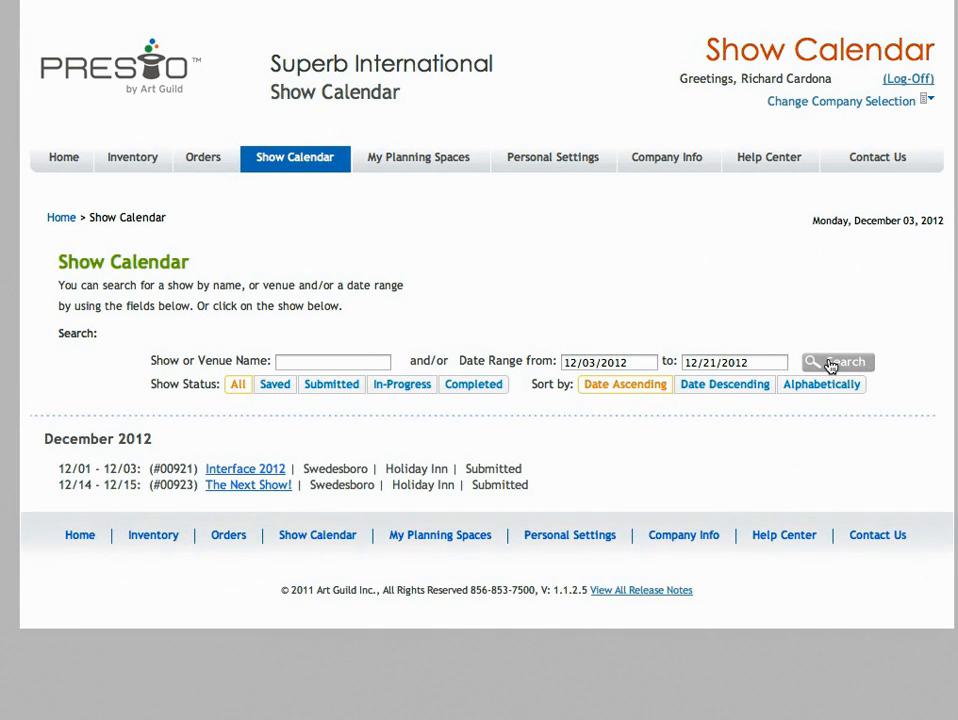
Open the Interface 2012 show summary and review its show information, dates, items, services, billing and notes
{"action": "left_click", "coordinate": [253, 470]}
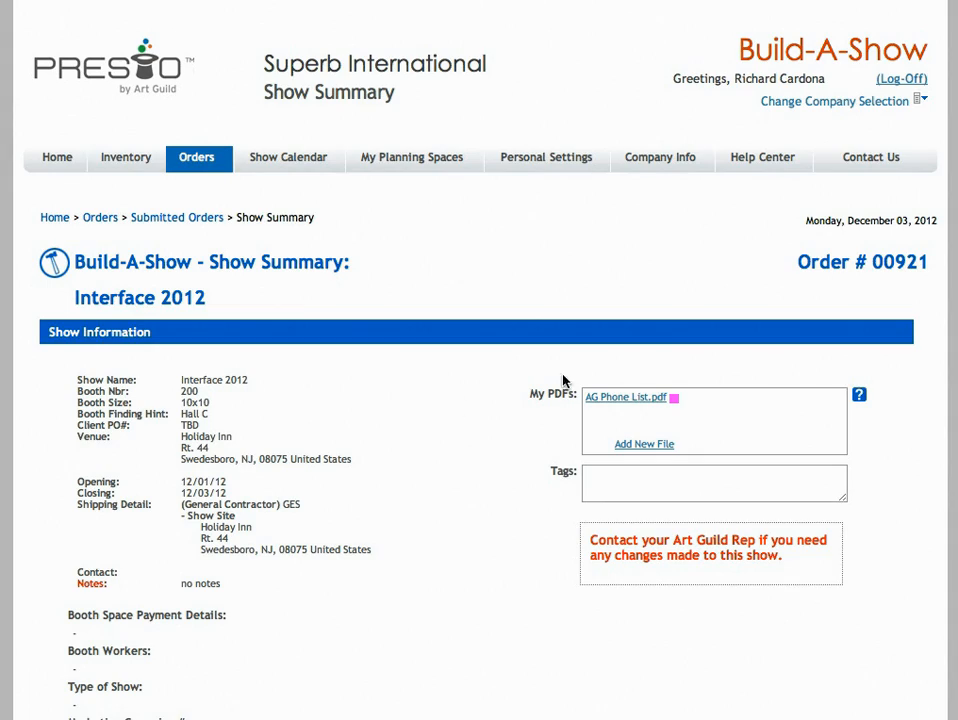
{"action": "scroll", "coordinate": [479, 400], "scroll_direction": "down", "scroll_amount": 8}
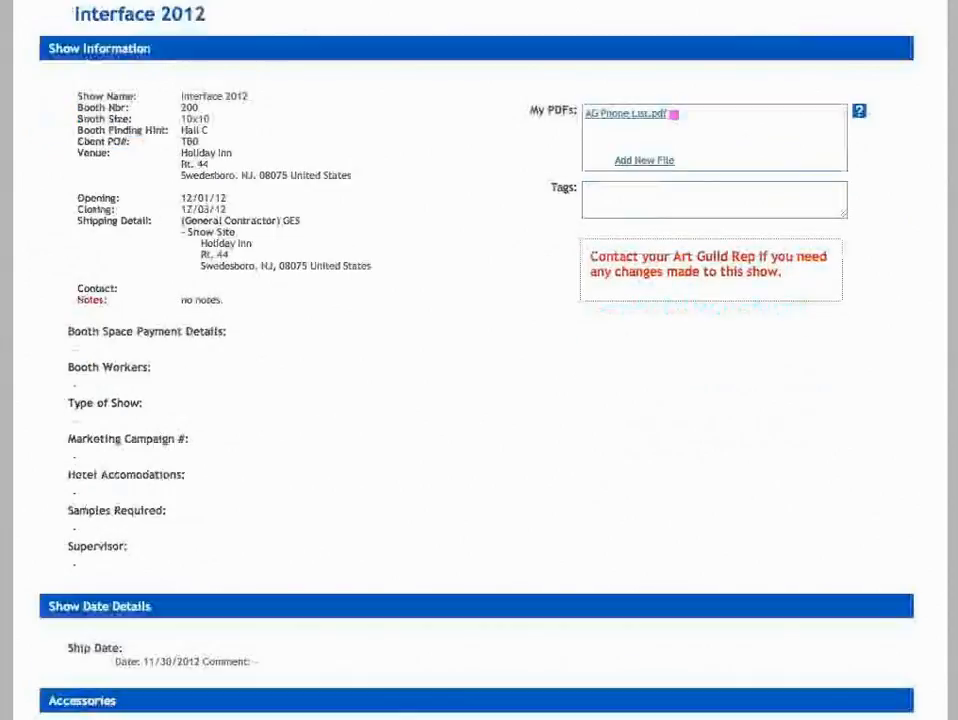
{"action": "scroll", "coordinate": [943, 513], "scroll_direction": "down", "scroll_amount": 9}
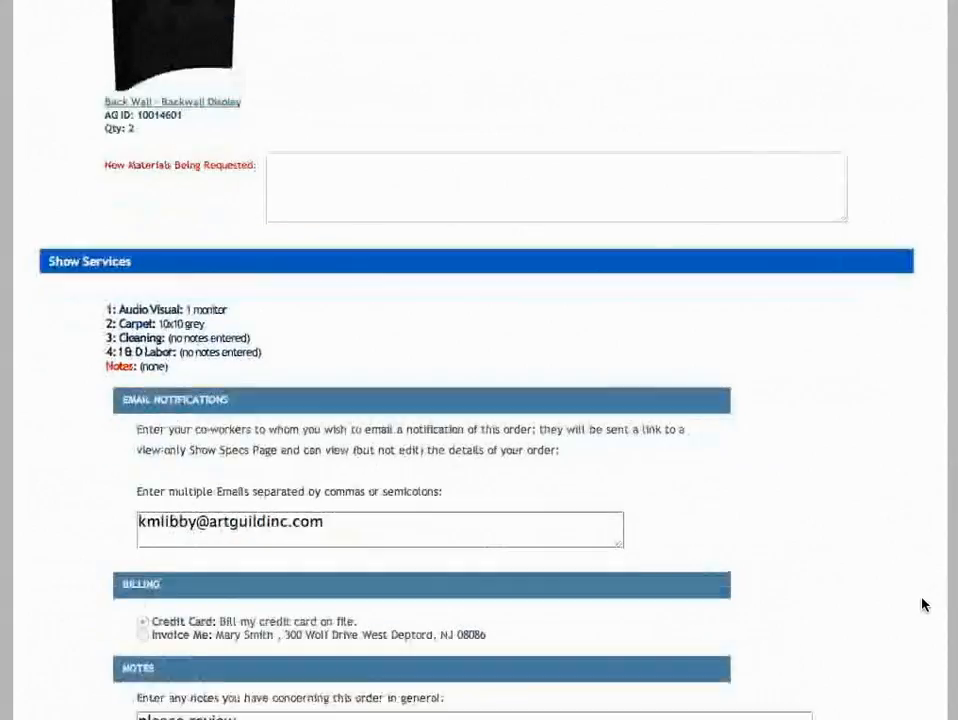
{"action": "scroll", "coordinate": [930, 670], "scroll_direction": "down", "scroll_amount": 1}
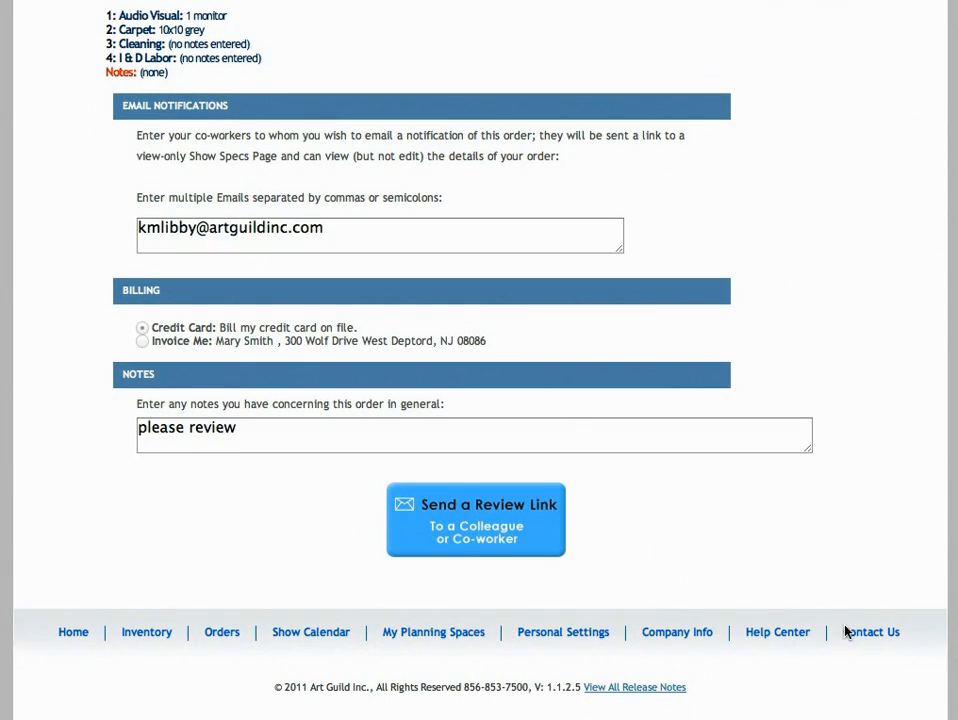